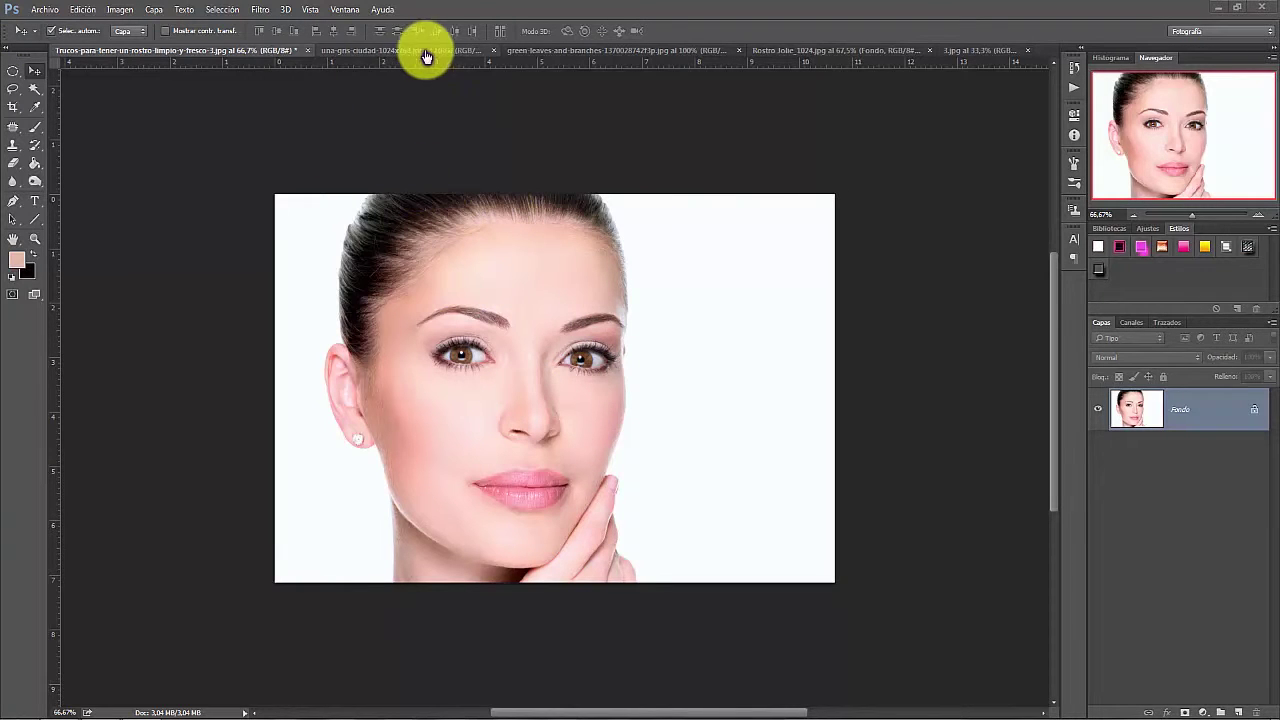
Drag the city skyline into the portrait and scale it to about 134% to cover the canvas
click(380, 50)
mouse_move(535, 415)
mouse_down()
mouse_move(250, 37)
mouse_move(537, 432)
mouse_up()
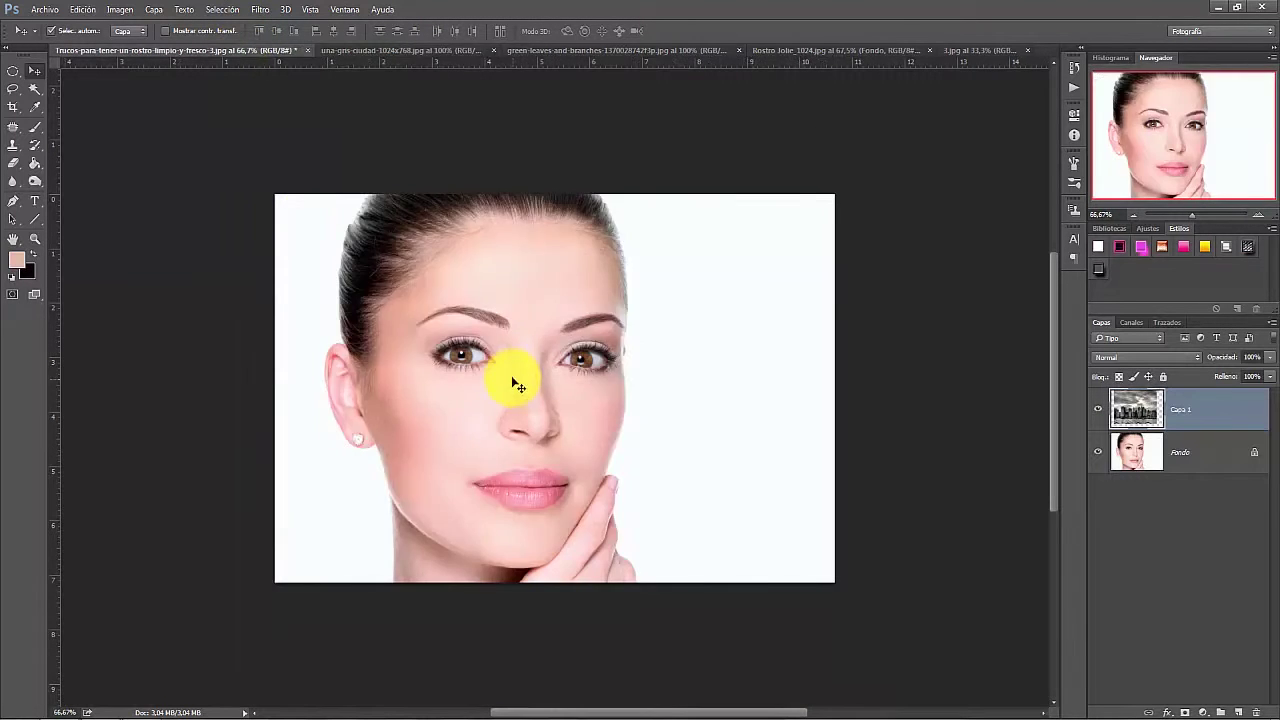
key(ctrl+t)
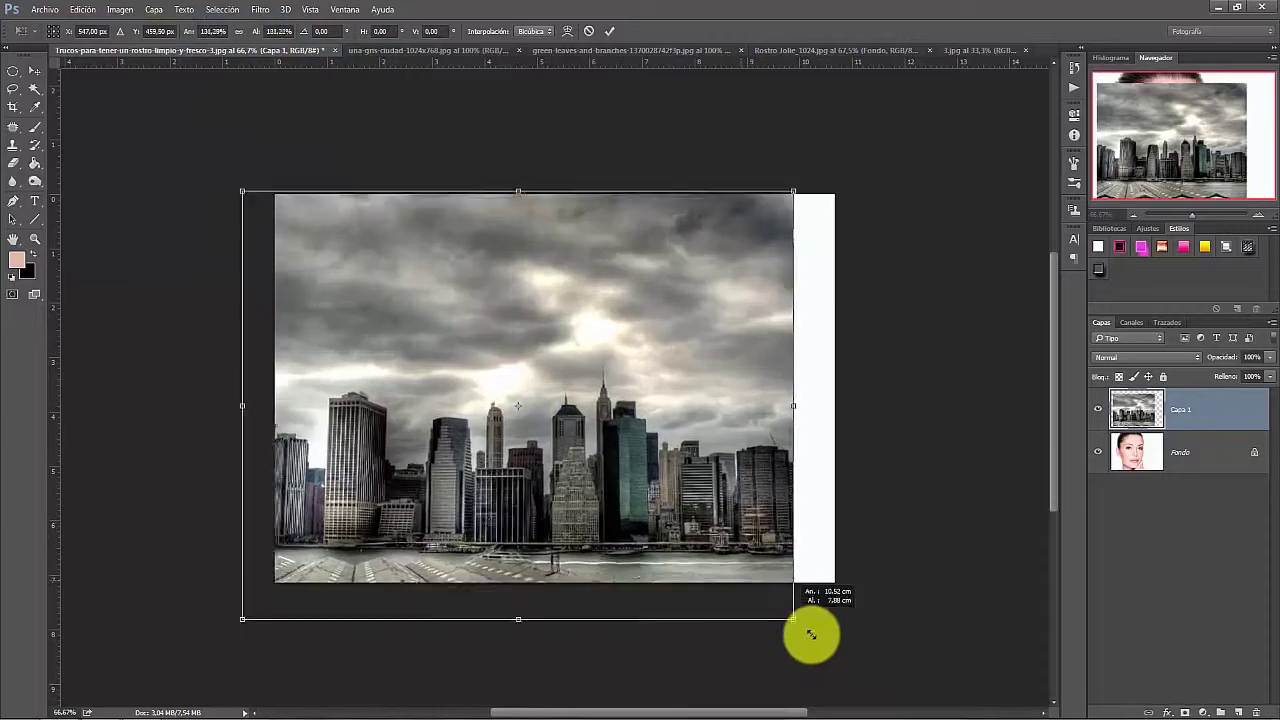
drag(740, 582, 829, 646)
mouse_move(663, 486)
mouse_down()
mouse_move(692, 458)
mouse_move(685, 445)
mouse_up()
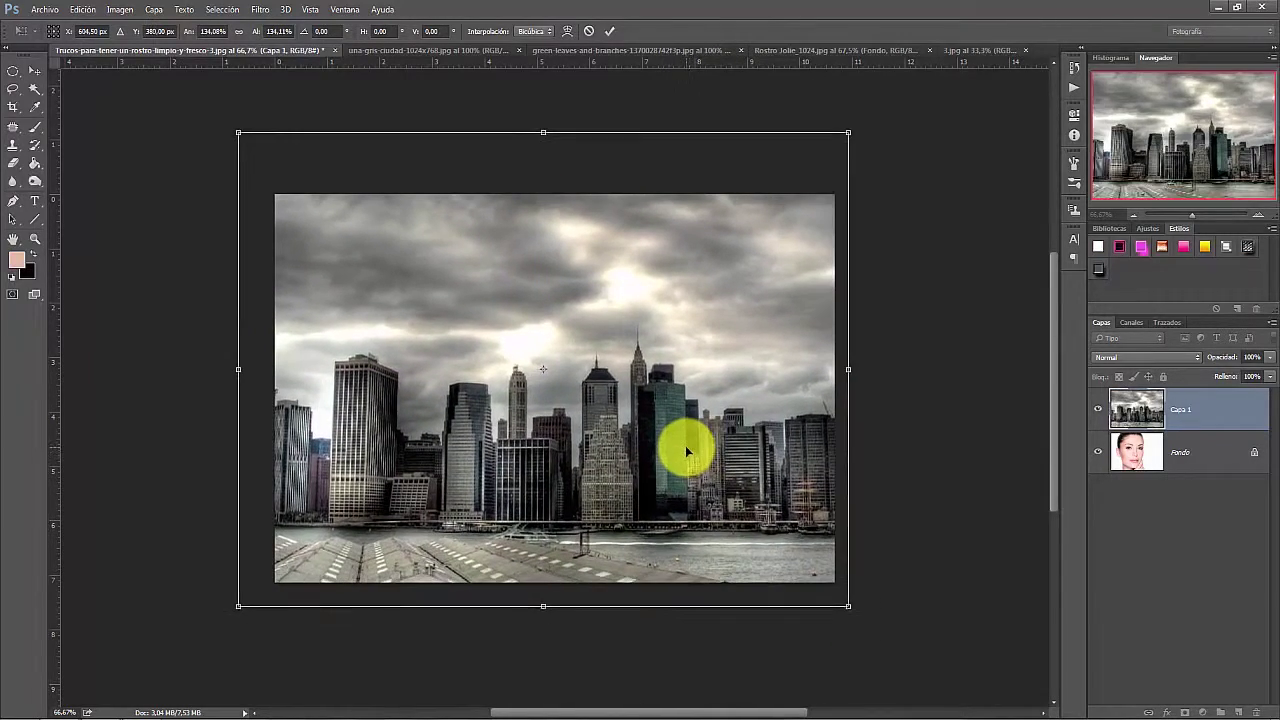
key(Return)
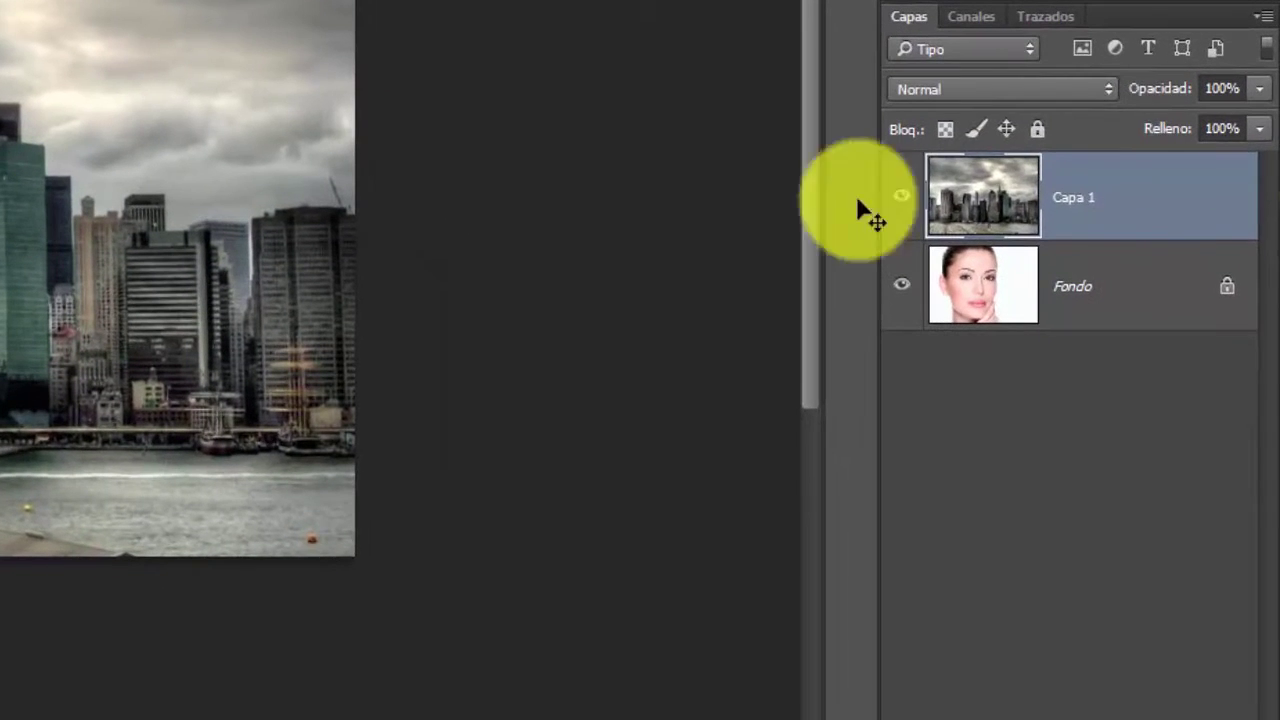
Set the skyline layer's blend mode to Luz suave and nudge it slightly down
click(943, 92)
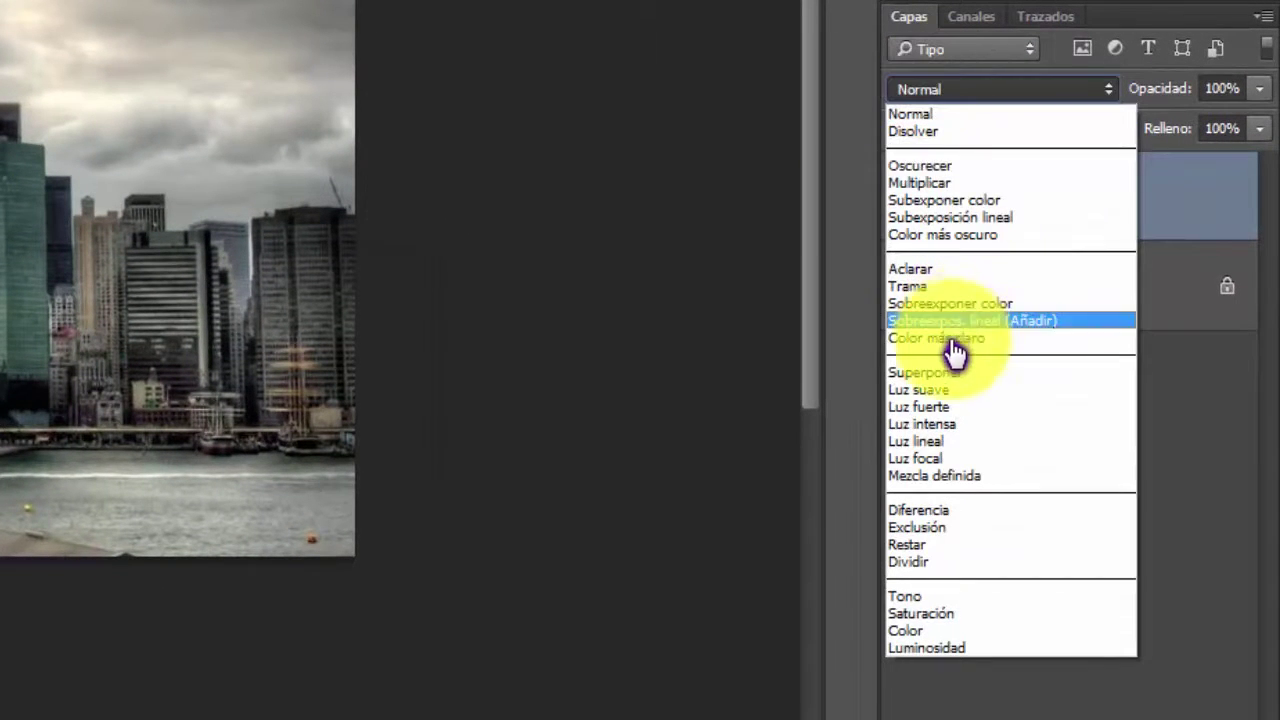
click(946, 392)
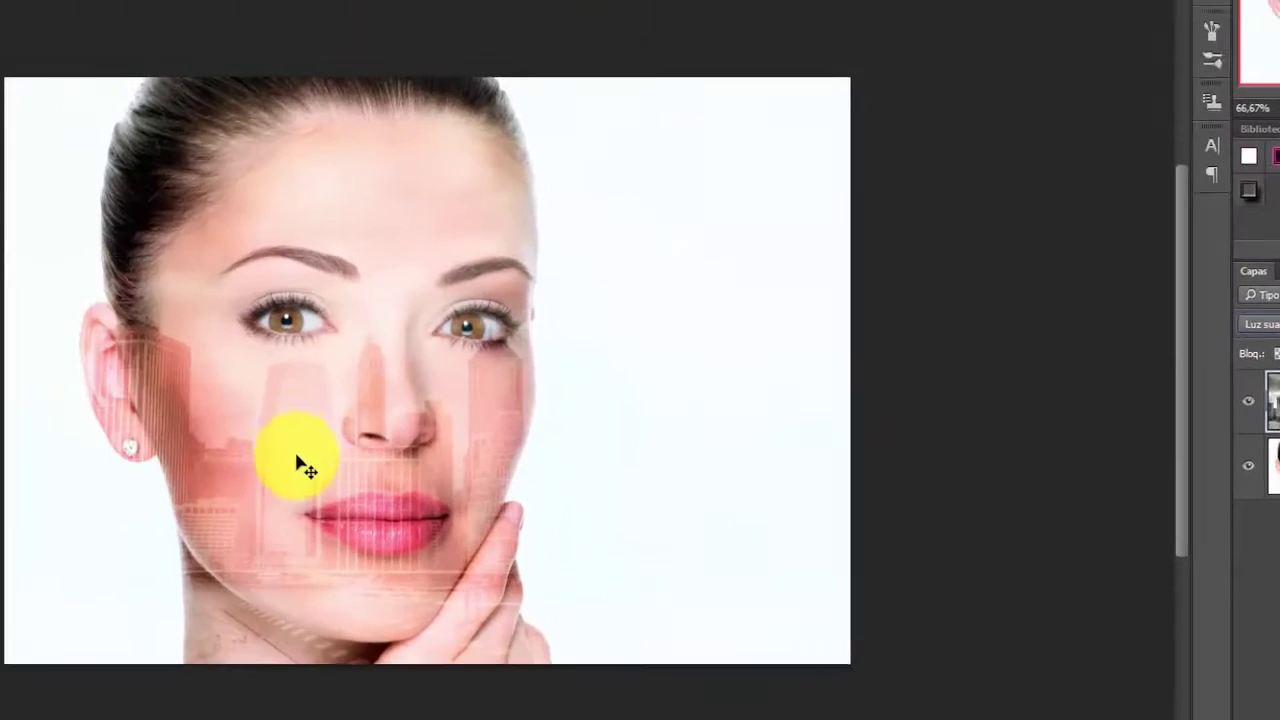
drag(455, 448, 462, 473)
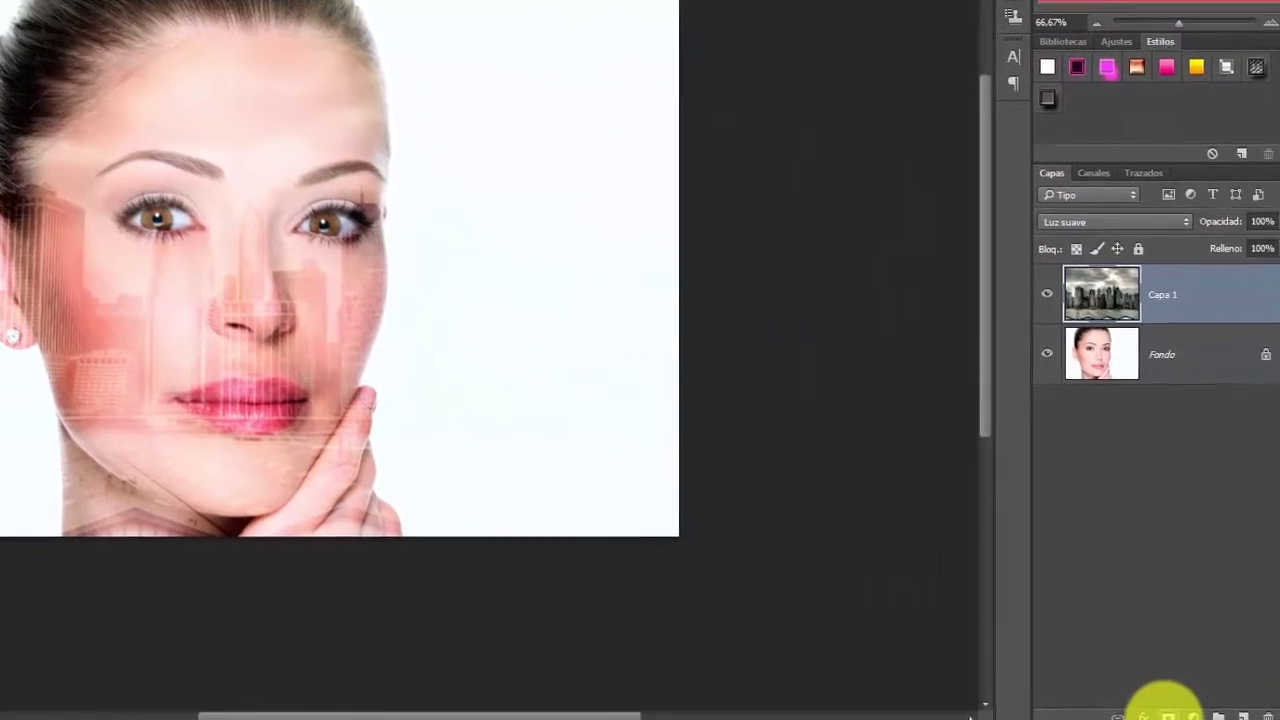
Add a layer mask to Capa 1 and set up the Brush with black as the colour
click(1150, 712)
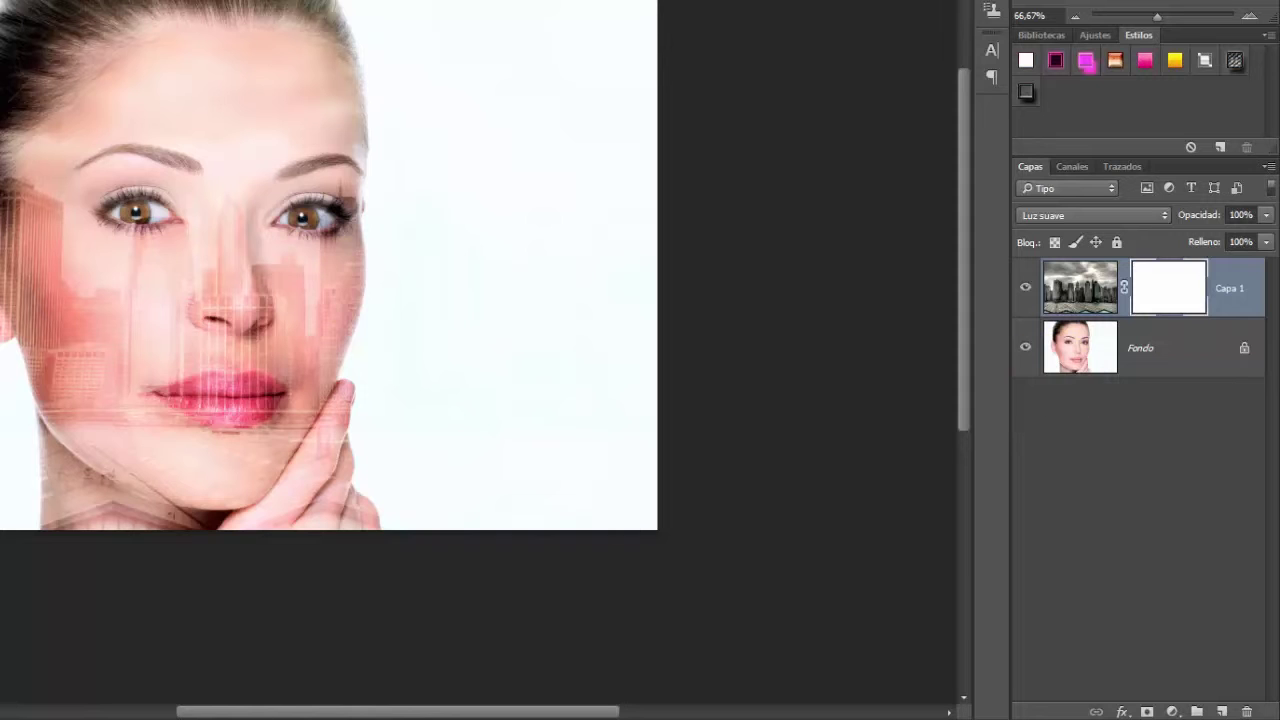
scroll(264, 253, up, 3)
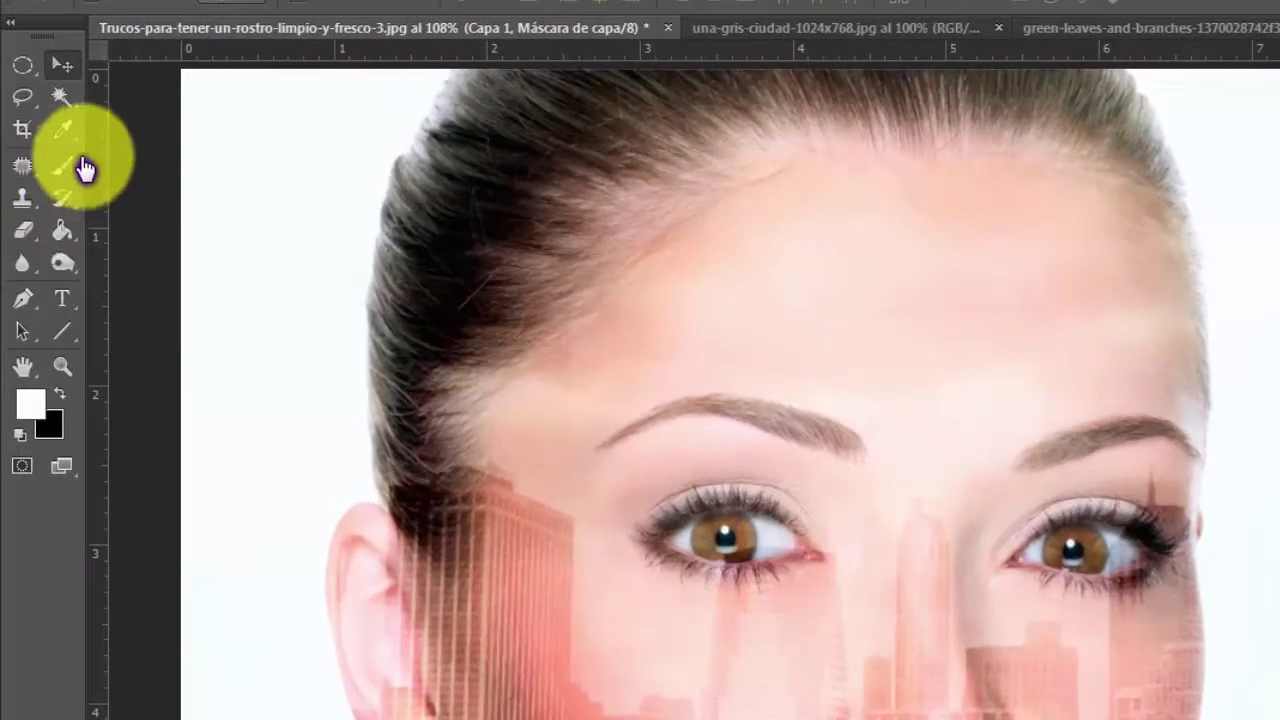
click(62, 165)
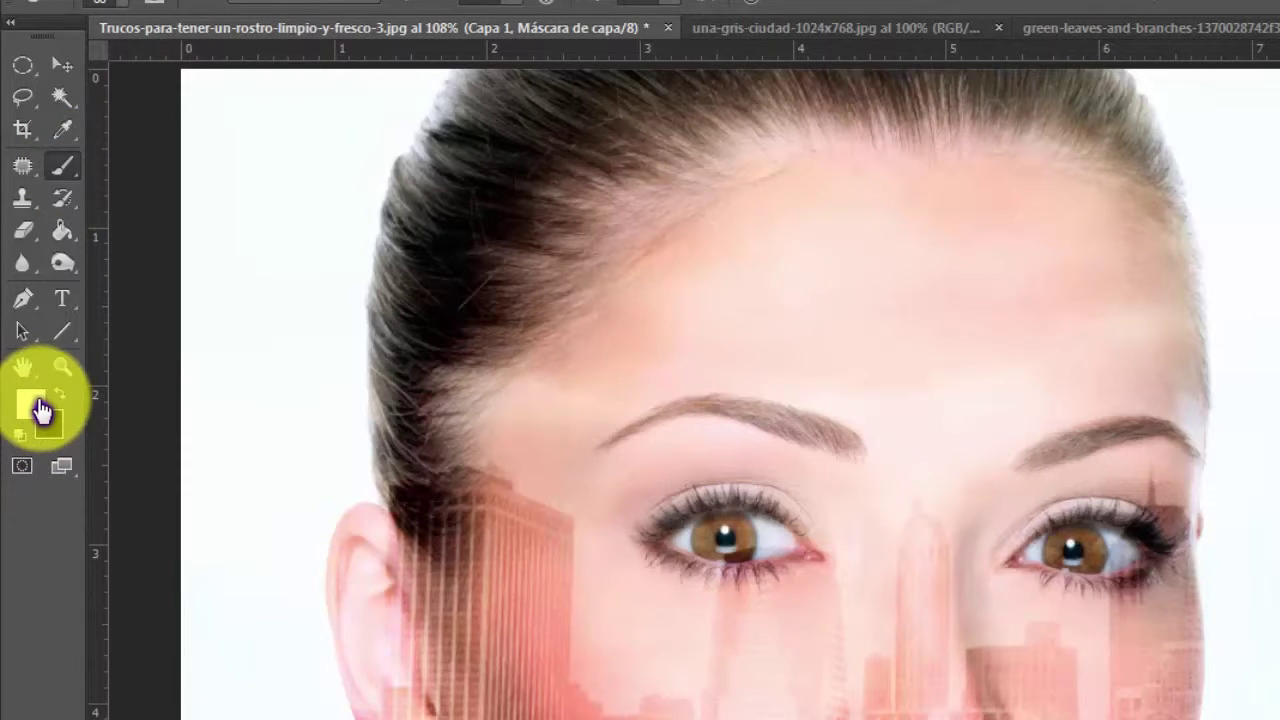
key(x)
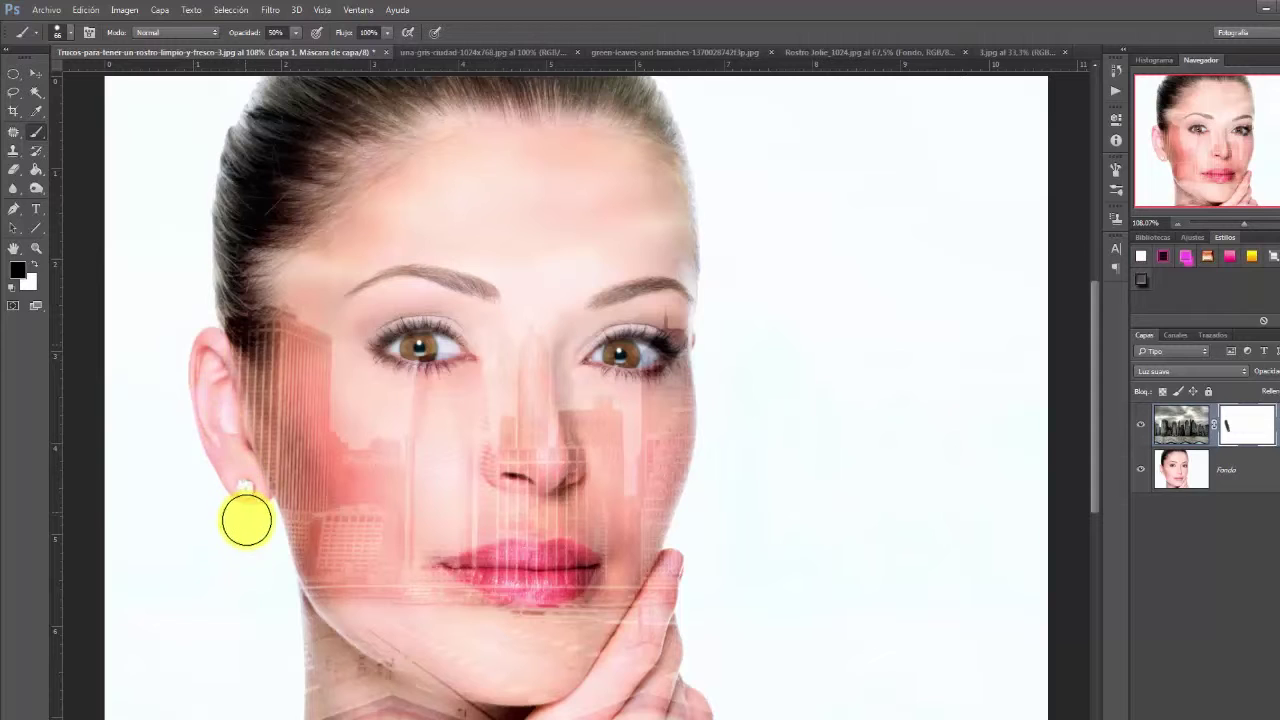
Paint black on the mask over the ear, jaw and neck to hide the city
mouse_move(247, 519)
mouse_down()
mouse_move(326, 686)
mouse_move(306, 666)
mouse_move(428, 708)
mouse_move(411, 708)
mouse_up()
mouse_move(500, 715)
mouse_down()
mouse_move(337, 688)
mouse_move(374, 694)
mouse_move(274, 603)
mouse_move(240, 531)
mouse_move(397, 551)
mouse_up()
scroll(397, 551, down, 1)
mouse_move(356, 682)
mouse_down()
mouse_move(217, 700)
mouse_move(466, 700)
mouse_move(277, 689)
mouse_move(346, 651)
mouse_move(572, 706)
mouse_move(686, 600)
mouse_move(609, 674)
mouse_move(666, 600)
mouse_move(683, 703)
mouse_move(694, 697)
mouse_move(666, 554)
mouse_move(714, 491)
mouse_move(731, 143)
mouse_up()
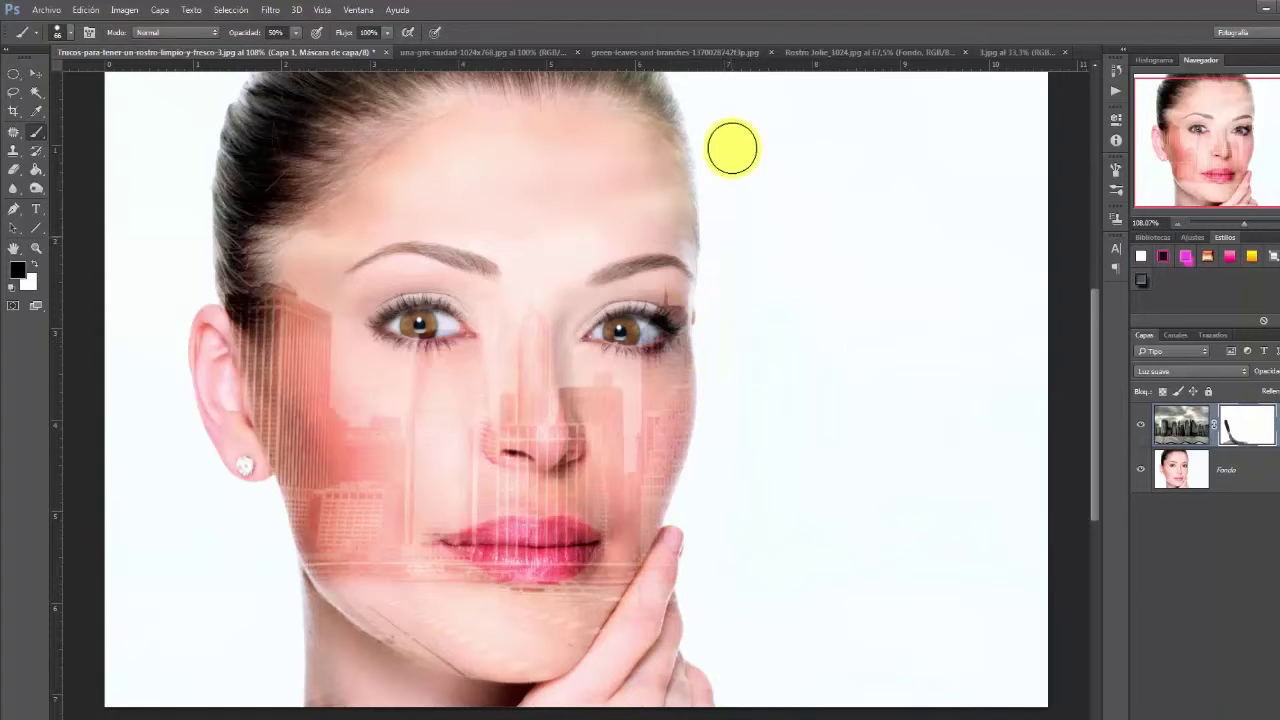
mouse_move(175, 242)
mouse_down()
mouse_move(280, 560)
mouse_move(343, 672)
mouse_move(234, 691)
mouse_move(403, 691)
mouse_move(269, 678)
mouse_up()
Adjust the brush hardness and set the brush opacity to 100%
right_click(269, 678)
drag(386, 606, 424, 598)
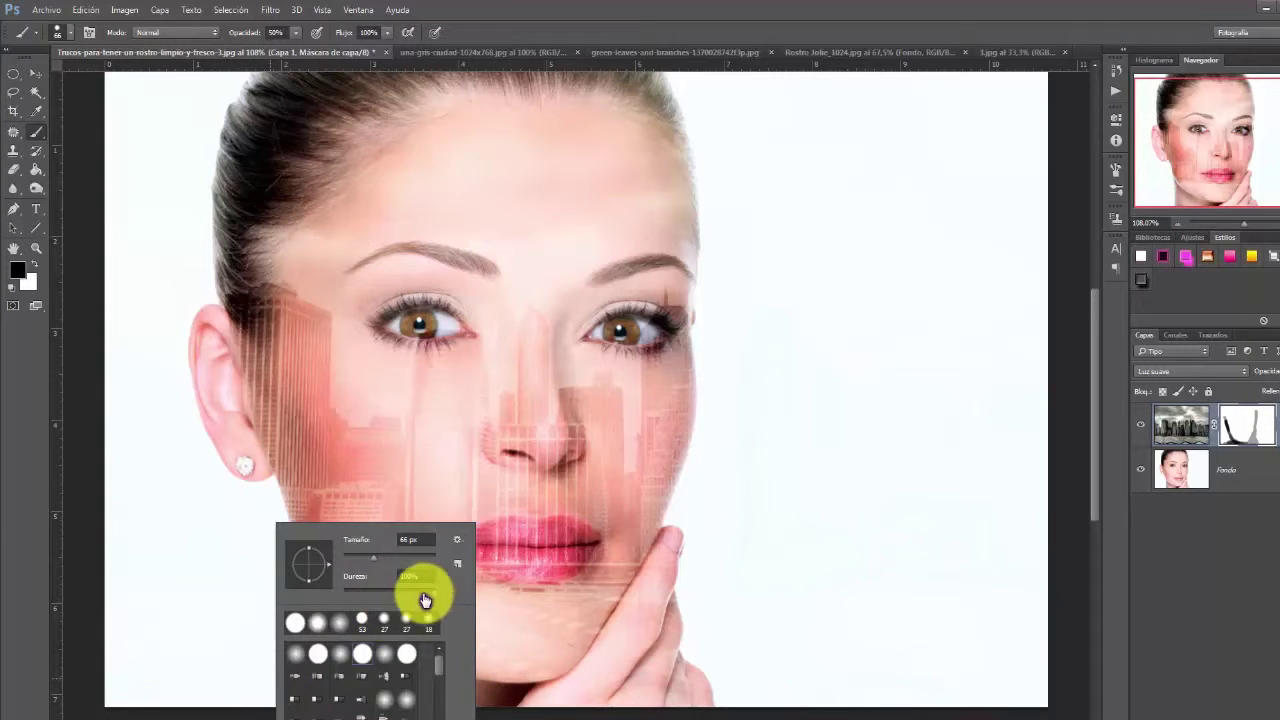
click(538, 8)
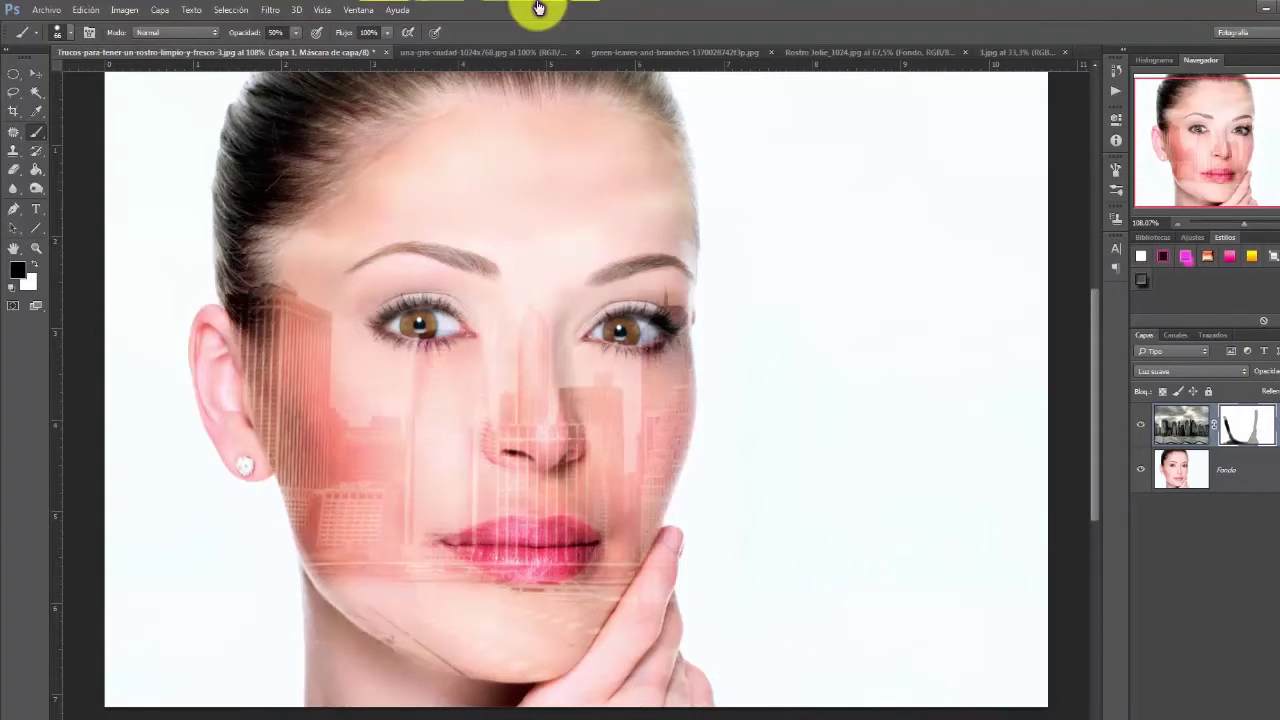
drag(295, 37, 386, 46)
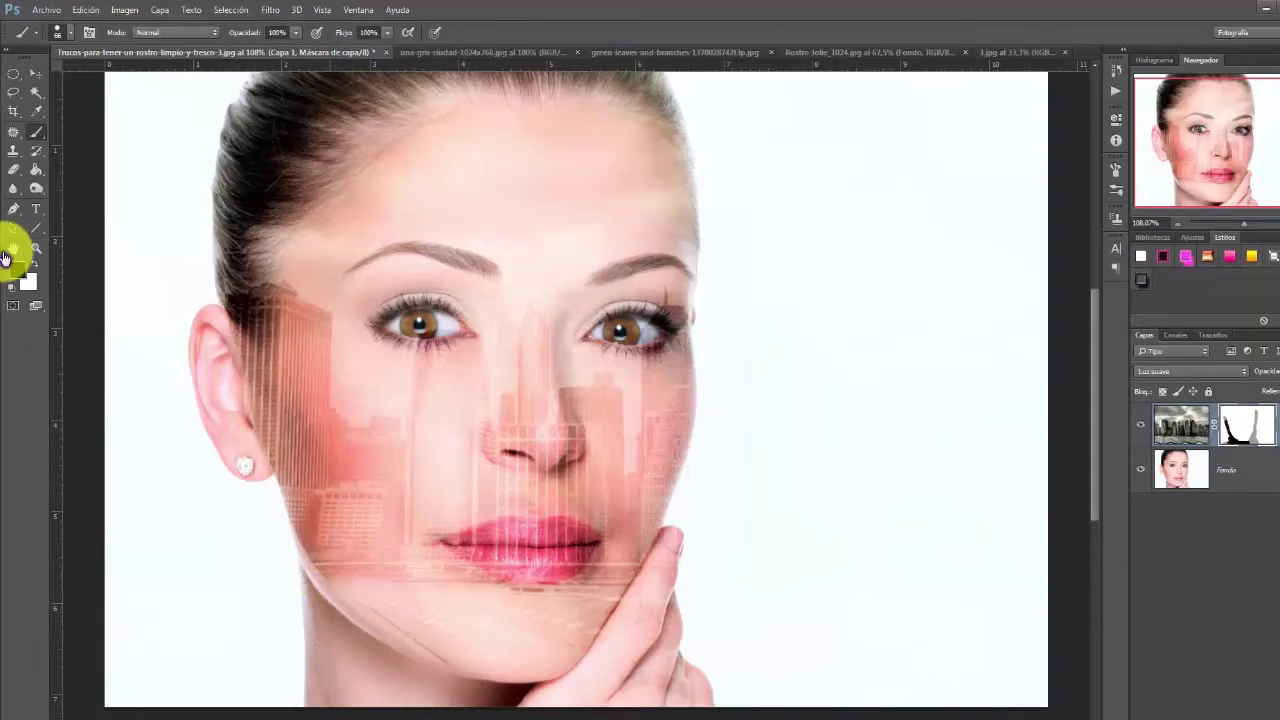
Restore city texture along the jawline in white, then hide it around the chin in black
click(36, 266)
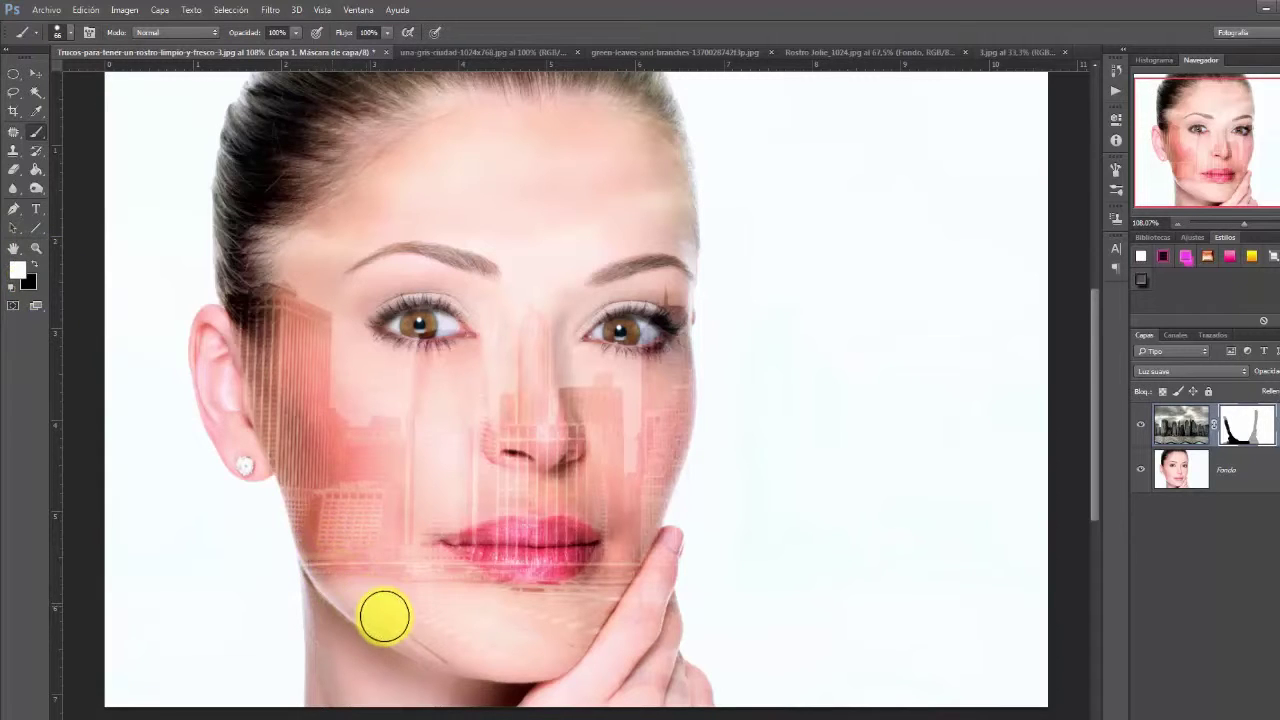
mouse_move(424, 636)
mouse_down()
mouse_move(451, 654)
mouse_move(537, 657)
mouse_move(634, 606)
mouse_move(692, 495)
mouse_up()
key(x)
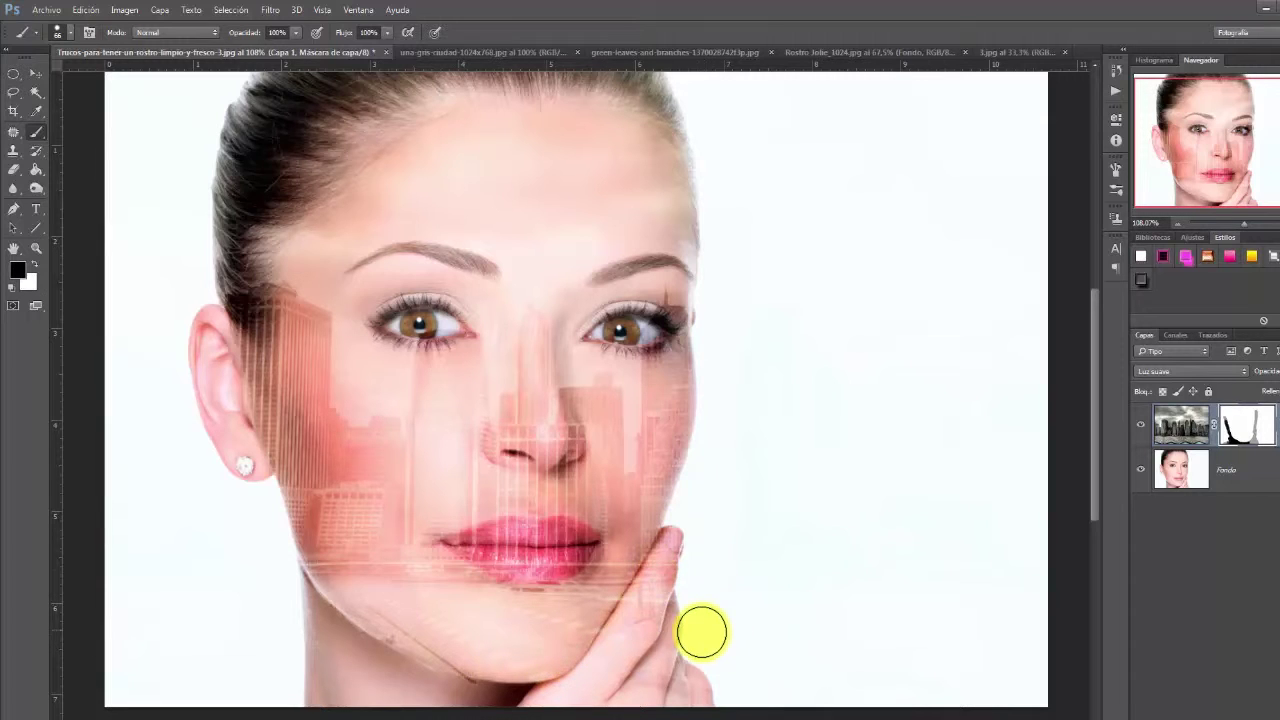
mouse_move(687, 548)
mouse_down()
mouse_move(623, 657)
mouse_move(679, 555)
mouse_up()
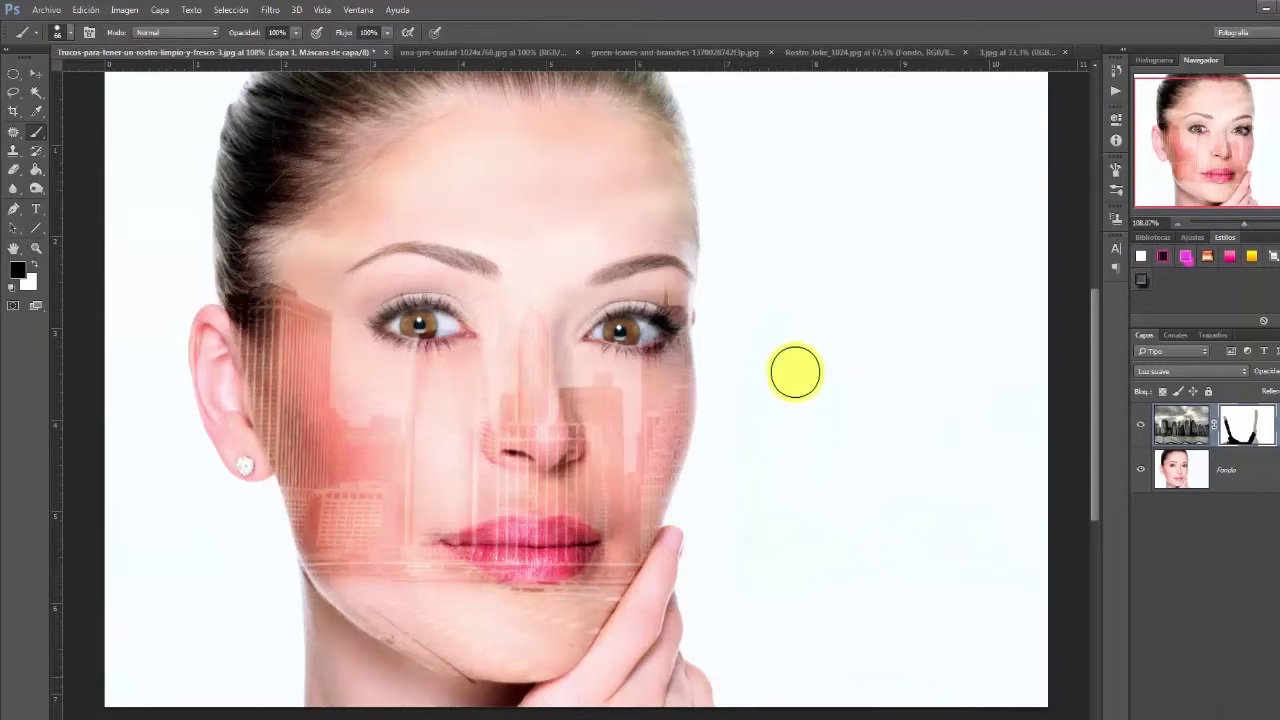
View the image at 100% and fade Capa 1 to 27% opacity
key(v)
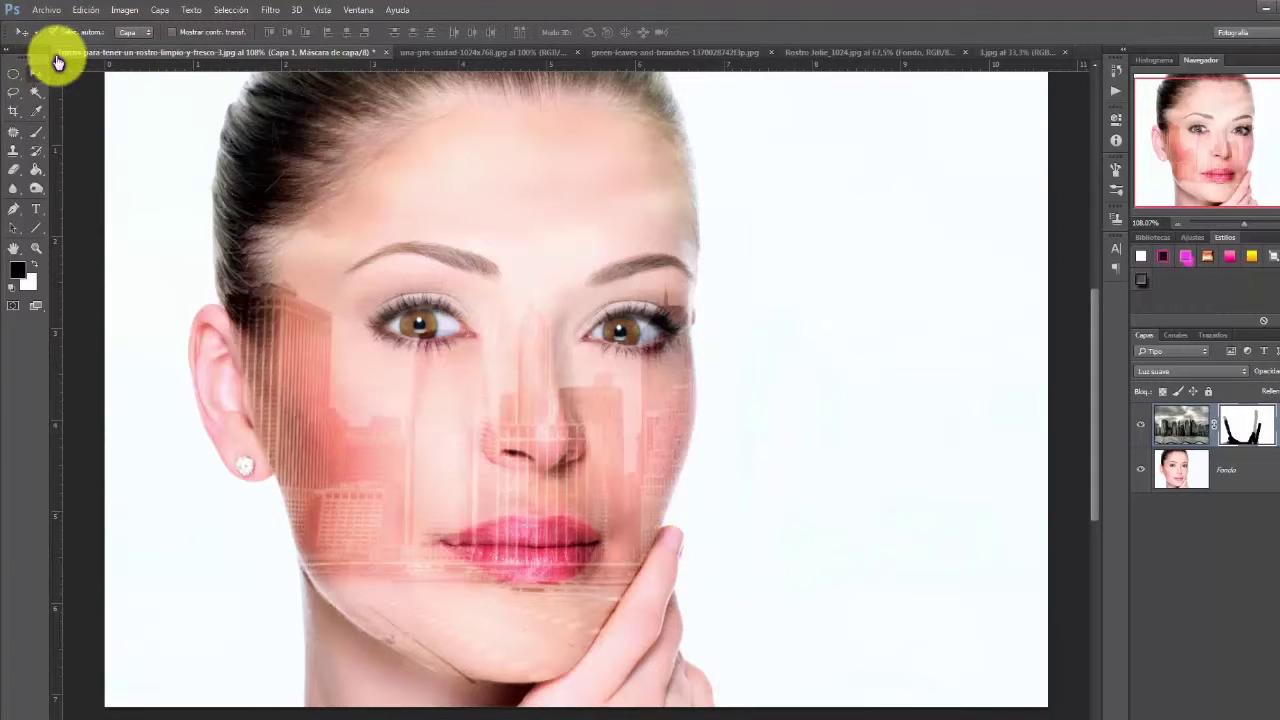
key(ctrl+1)
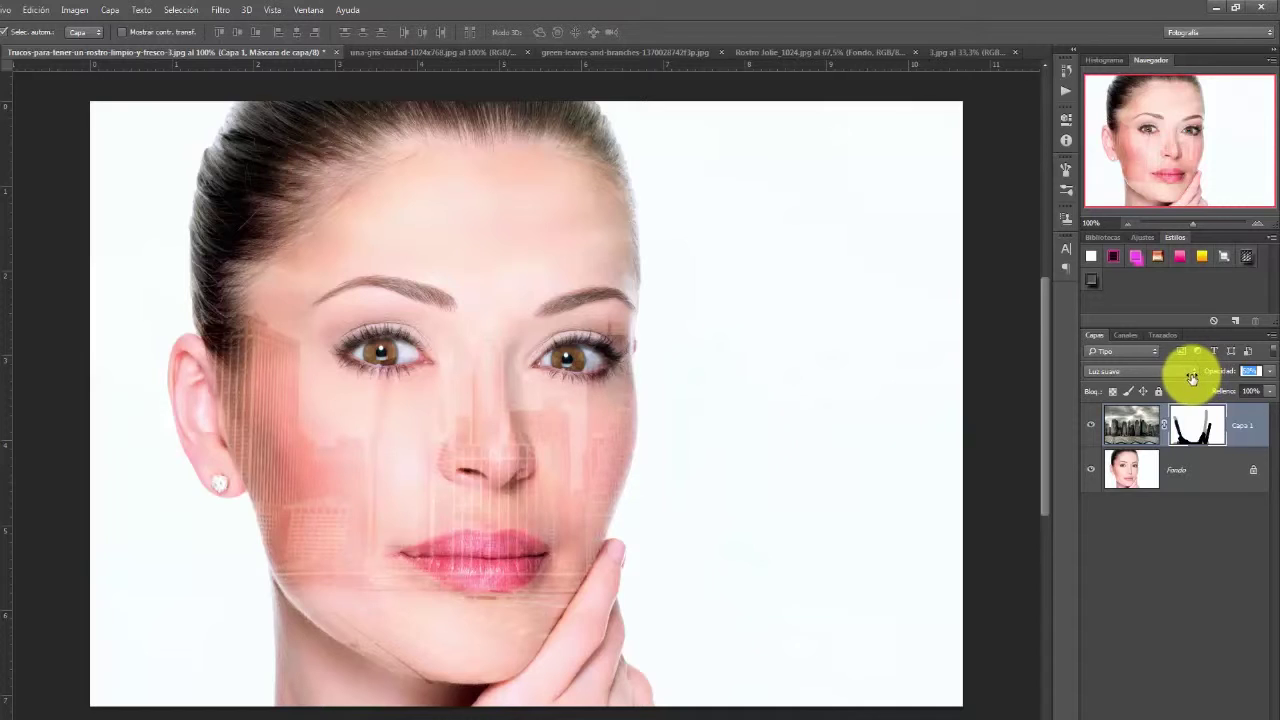
drag(1188, 381, 1166, 371)
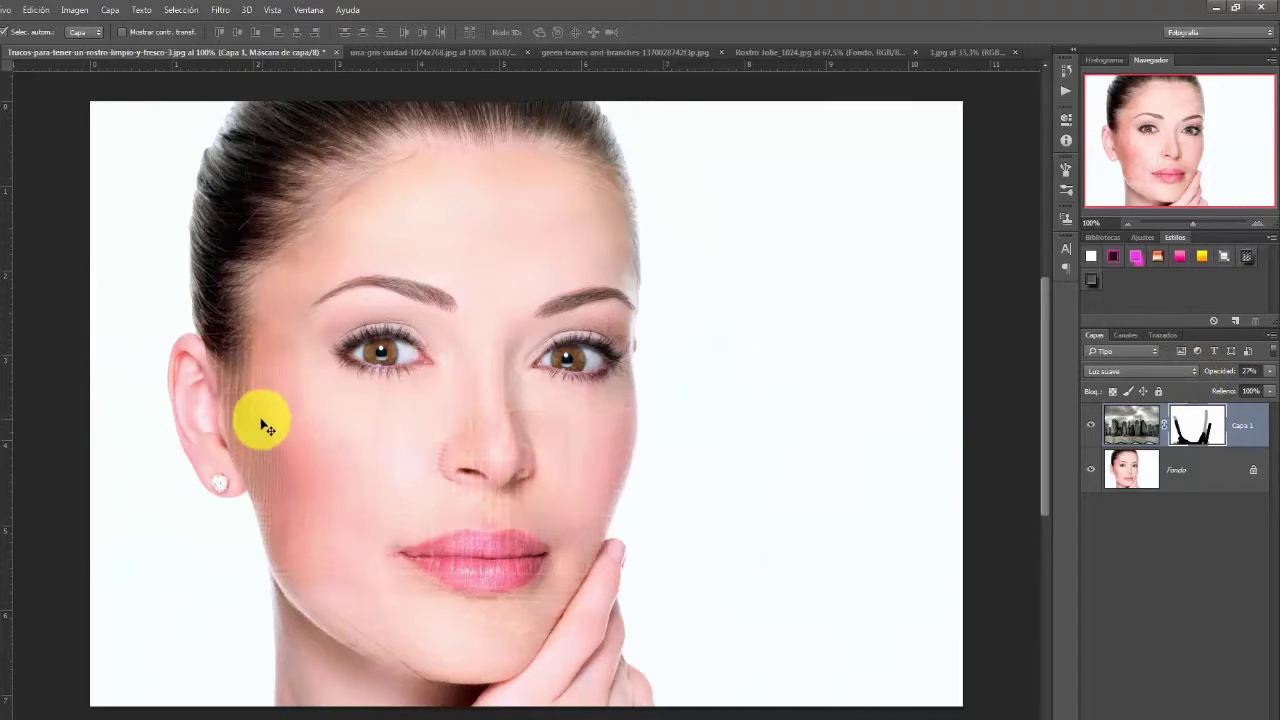
Switch to the Brush and set its size to 45 px
key(b)
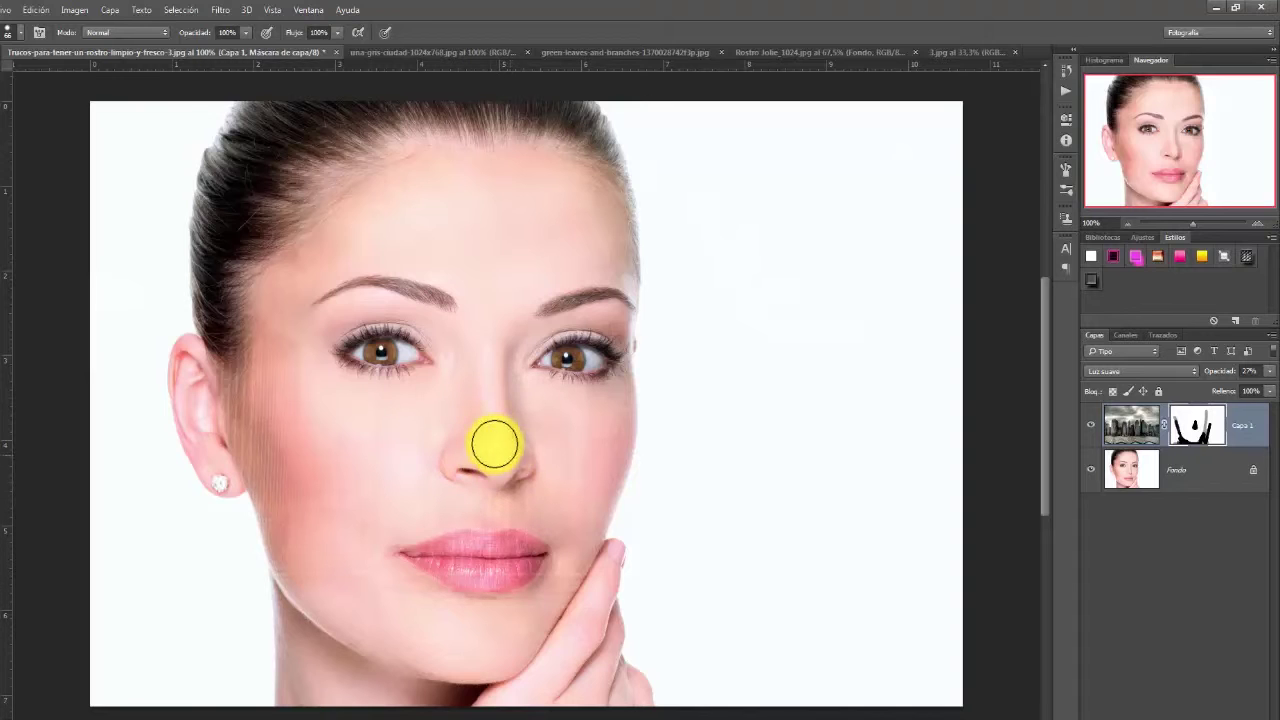
right_click(486, 567)
mouse_move(585, 563)
mouse_down()
mouse_move(453, 553)
mouse_move(511, 569)
mouse_move(473, 553)
mouse_move(451, 571)
mouse_move(512, 574)
mouse_move(503, 546)
mouse_move(449, 551)
mouse_move(446, 565)
mouse_move(515, 561)
mouse_up()
click(463, 554)
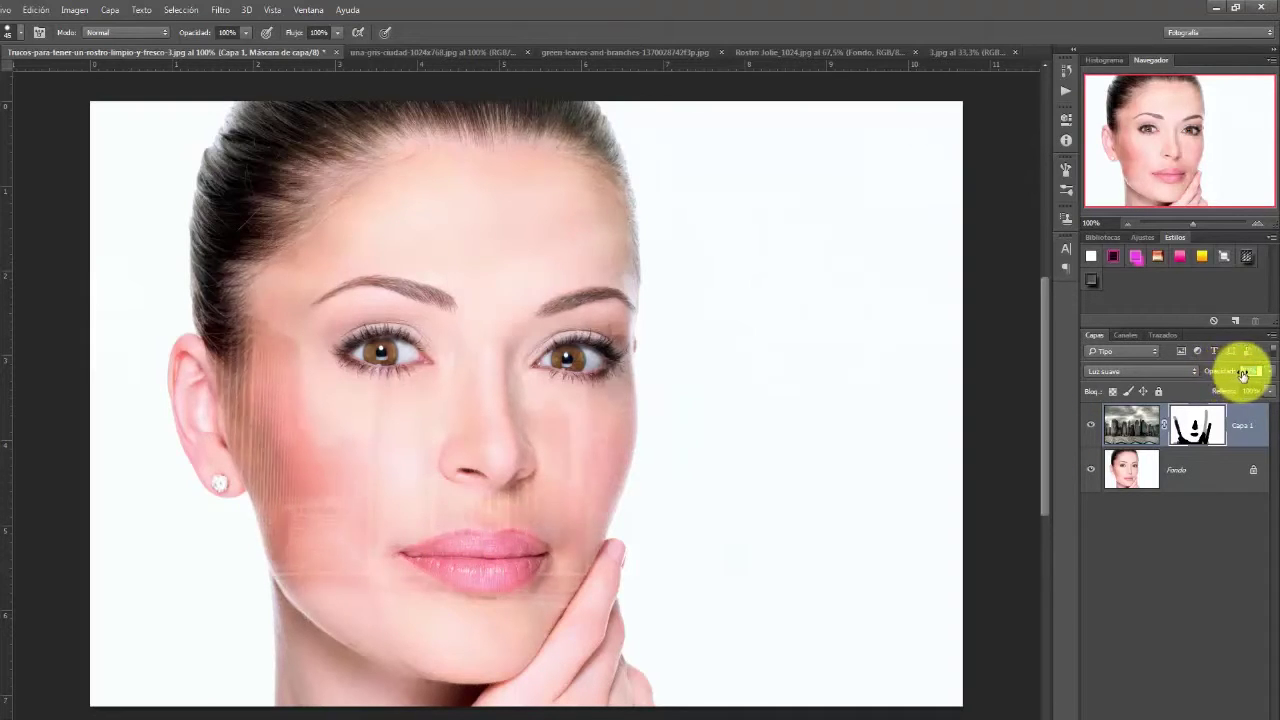
Raise Capa 1 to 51% opacity and mask the city off the lips, chin and ear
mouse_move(1235, 377)
mouse_down()
mouse_move(1206, 376)
mouse_move(1242, 381)
mouse_up()
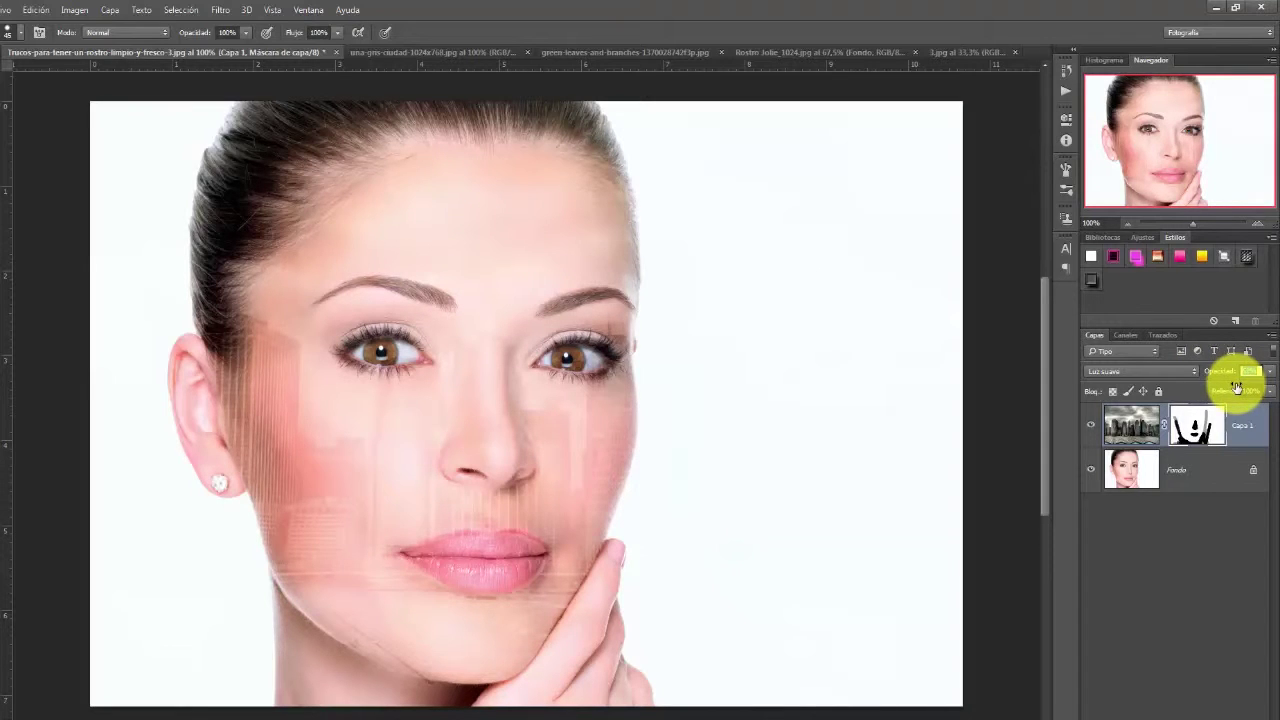
key(Return)
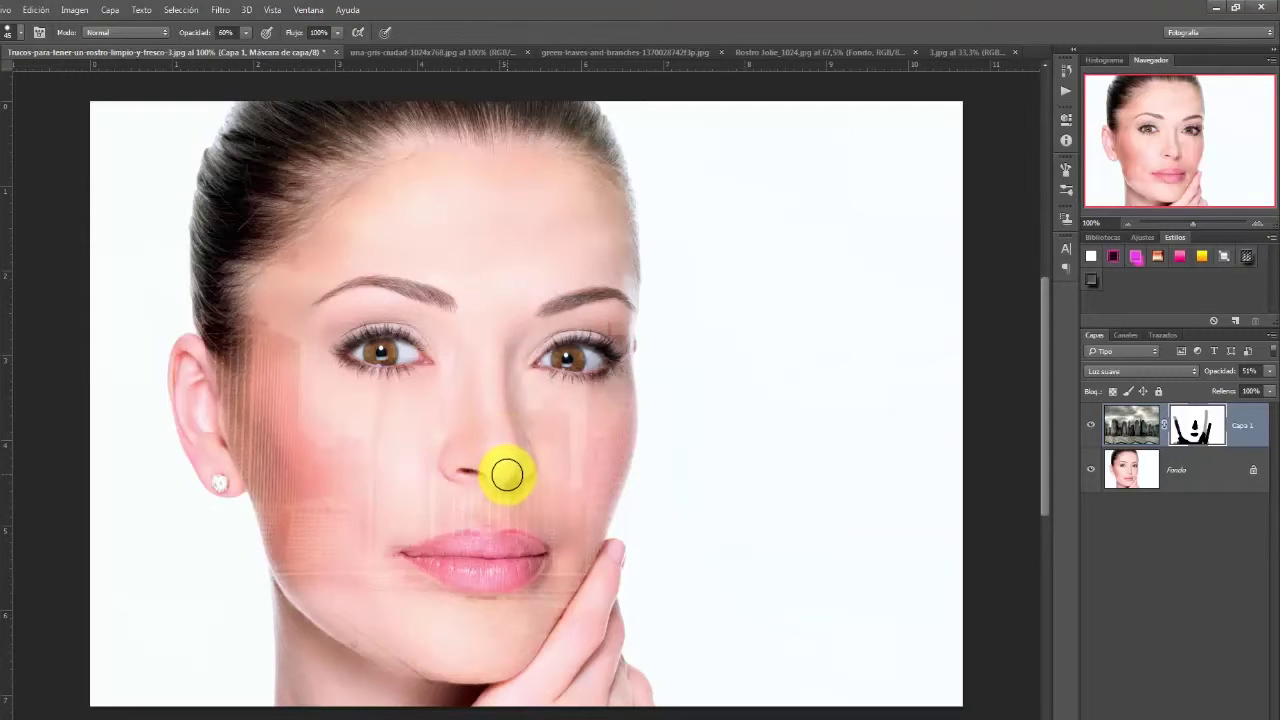
mouse_move(519, 552)
mouse_down()
mouse_move(439, 553)
mouse_move(494, 577)
mouse_move(523, 551)
mouse_move(482, 549)
mouse_move(466, 588)
mouse_up()
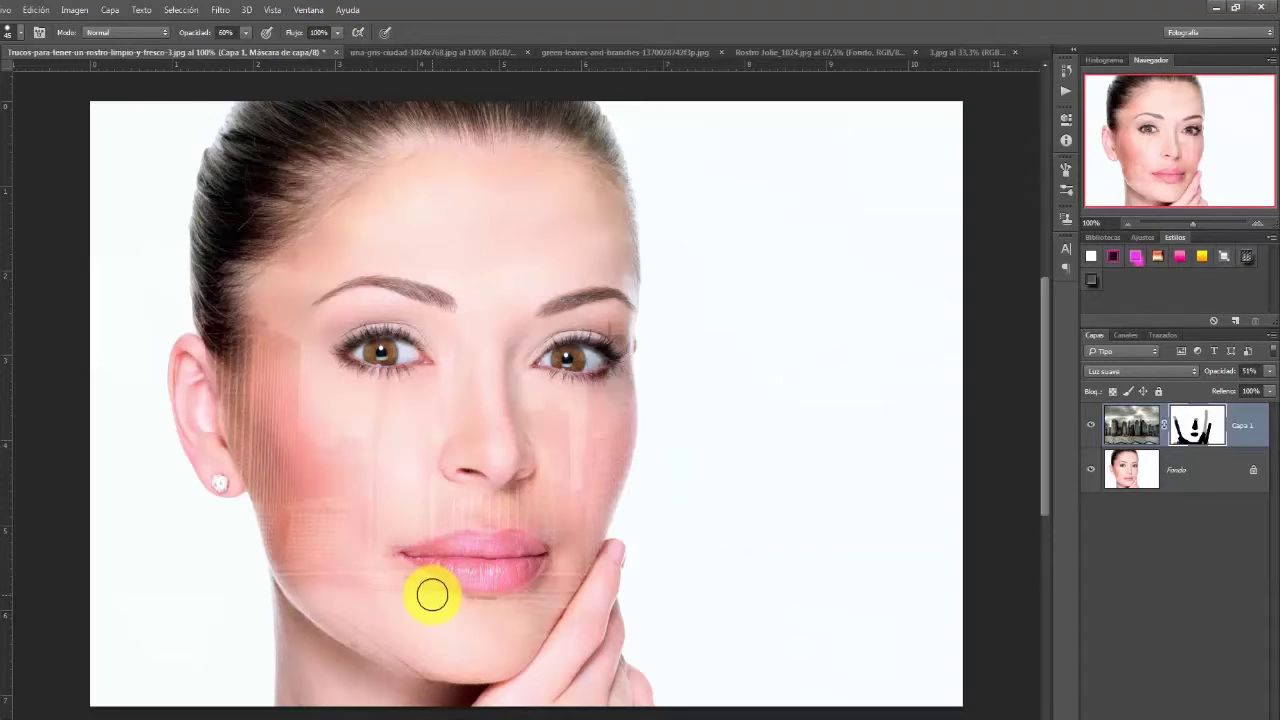
mouse_move(491, 610)
mouse_down()
mouse_move(543, 586)
mouse_move(494, 603)
mouse_move(585, 538)
mouse_move(500, 517)
mouse_move(391, 537)
mouse_move(446, 531)
mouse_move(494, 560)
mouse_move(499, 536)
mouse_move(544, 531)
mouse_move(481, 518)
mouse_move(508, 508)
mouse_move(551, 520)
mouse_move(419, 517)
mouse_move(434, 526)
mouse_move(374, 540)
mouse_move(500, 514)
mouse_move(562, 533)
mouse_move(586, 486)
mouse_move(529, 631)
mouse_move(477, 623)
mouse_move(553, 608)
mouse_move(234, 611)
mouse_up()
click(220, 449)
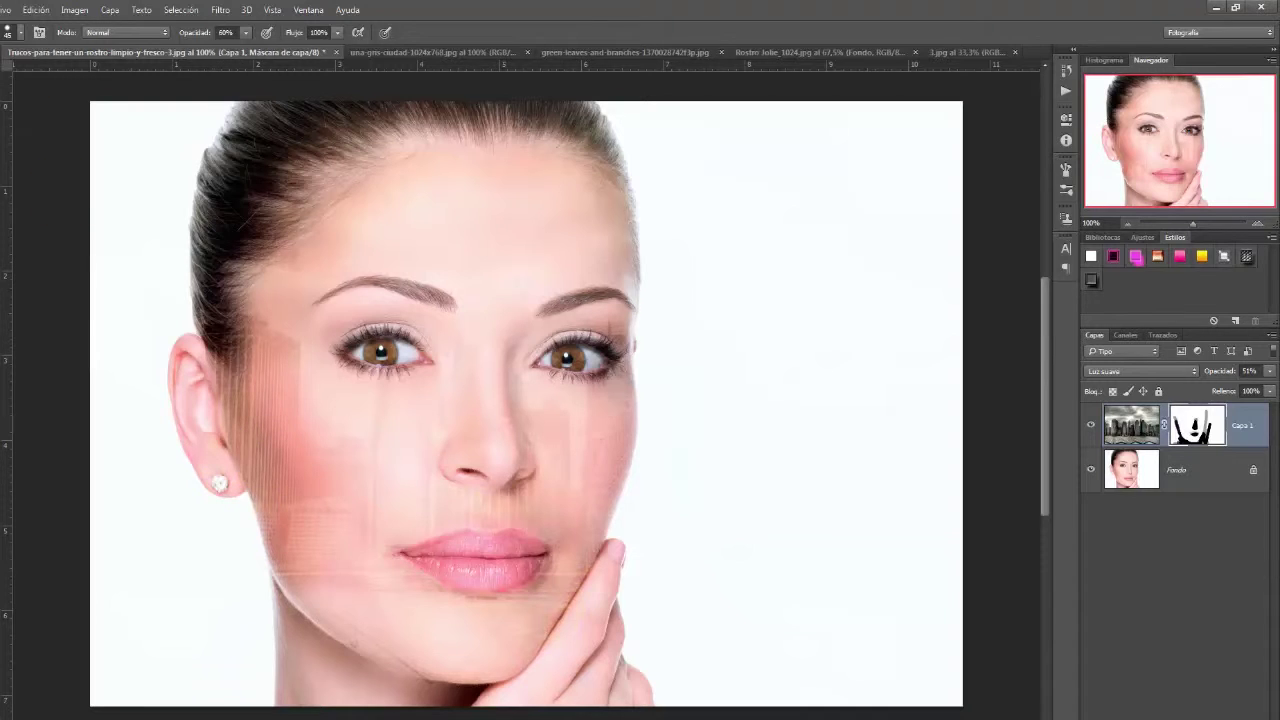
click(1, 70)
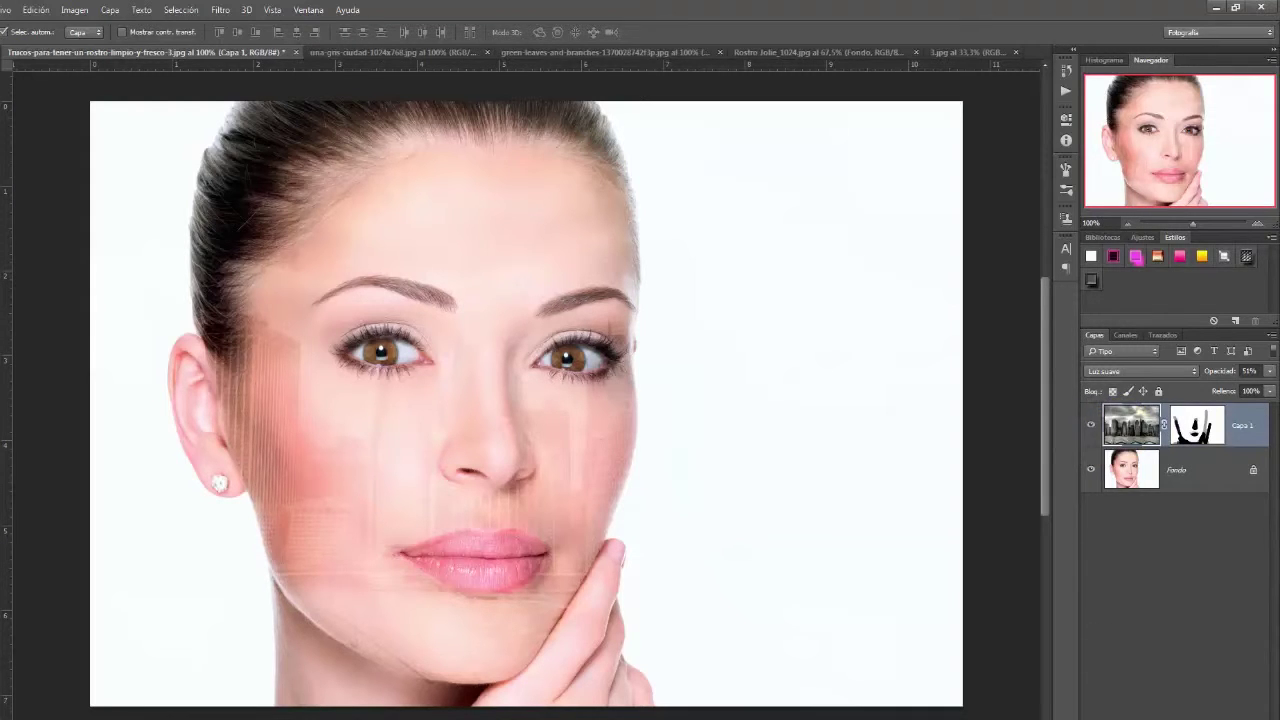
Delete the city layer, close the city photo, and copy the leaves image into the face document
drag(1107, 432, 1256, 712)
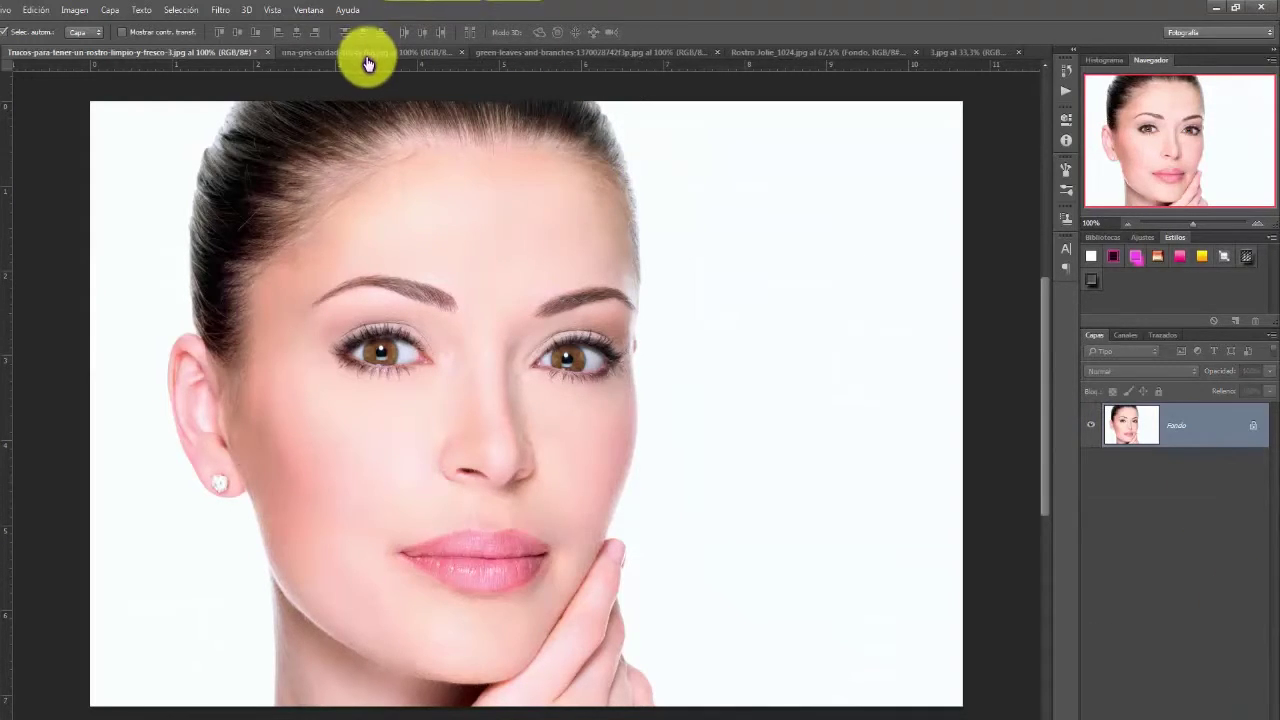
click(452, 56)
click(462, 53)
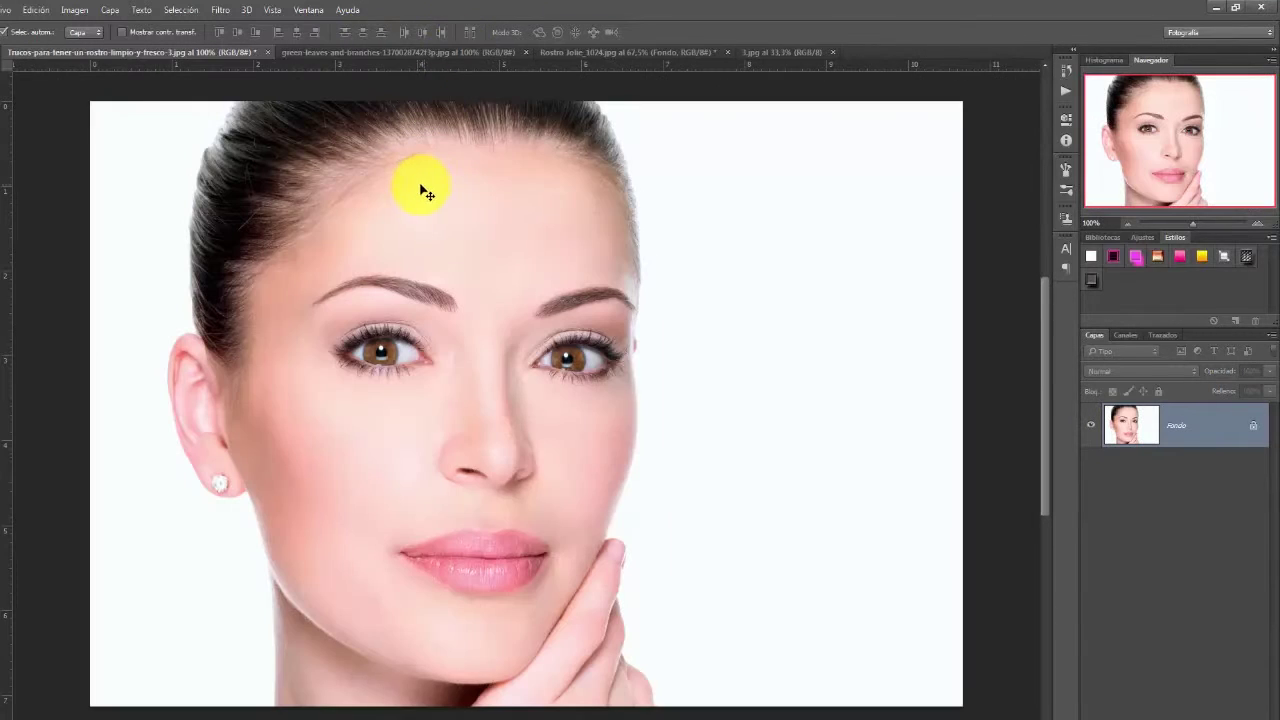
click(397, 55)
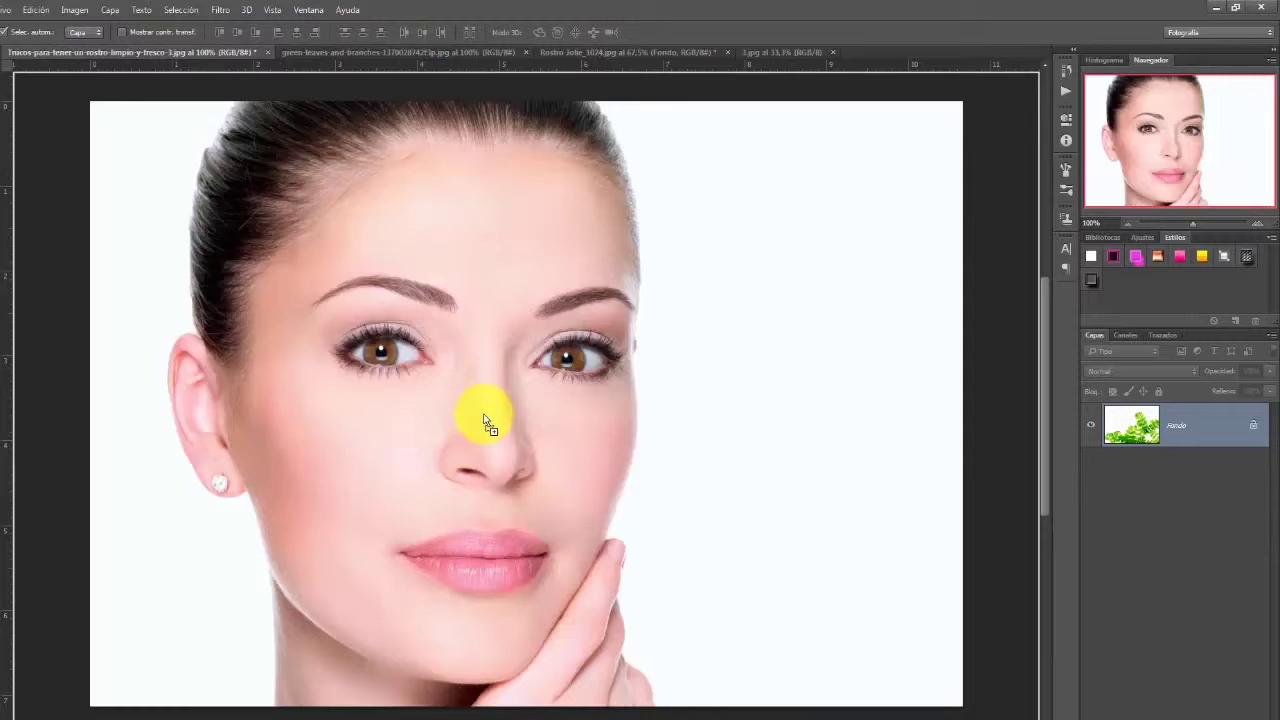
mouse_move(255, 179)
mouse_down()
mouse_move(565, 433)
mouse_move(670, 469)
mouse_up()
Add a Blanco y negro adjustment above Fondo to turn the face greyscale
click(1205, 480)
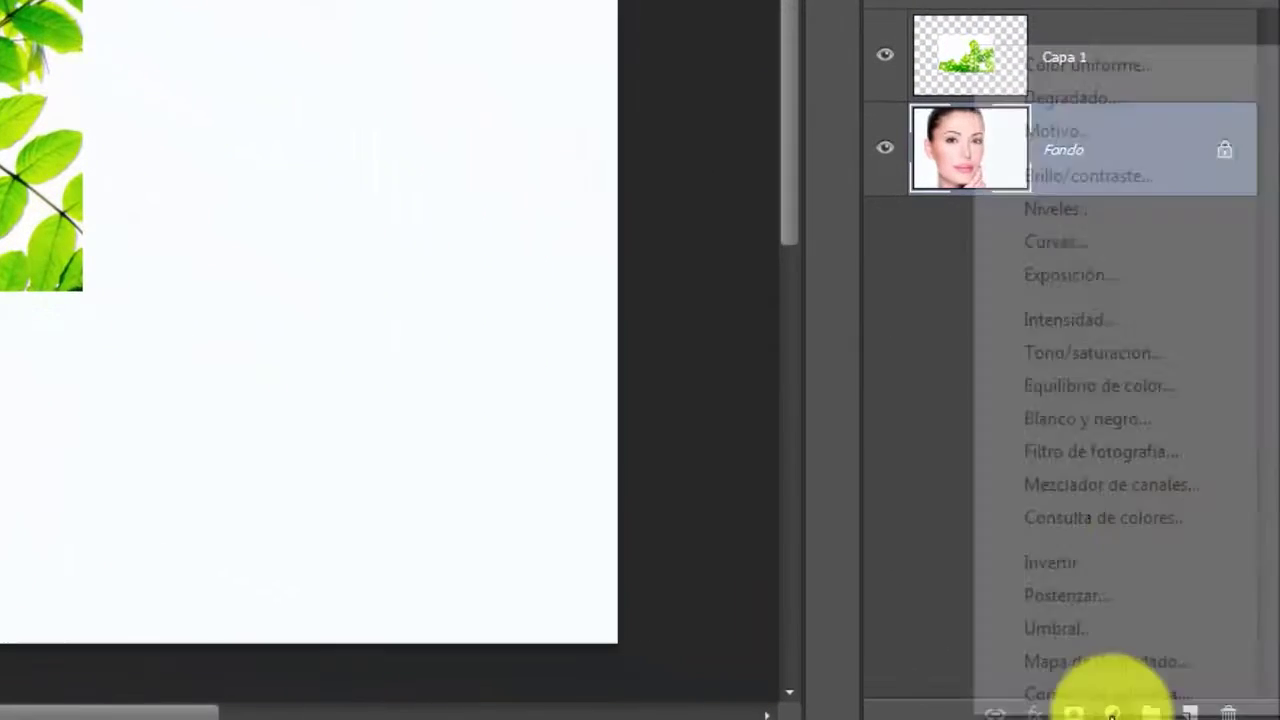
click(1197, 715)
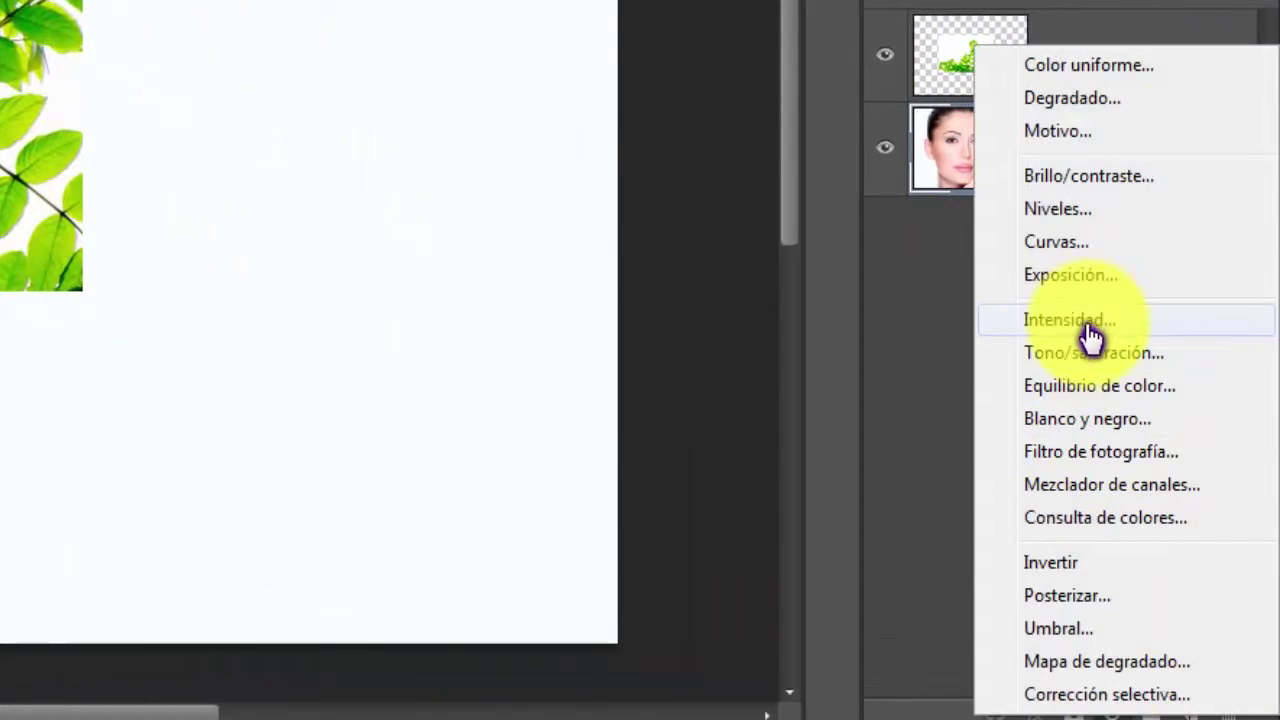
click(1118, 422)
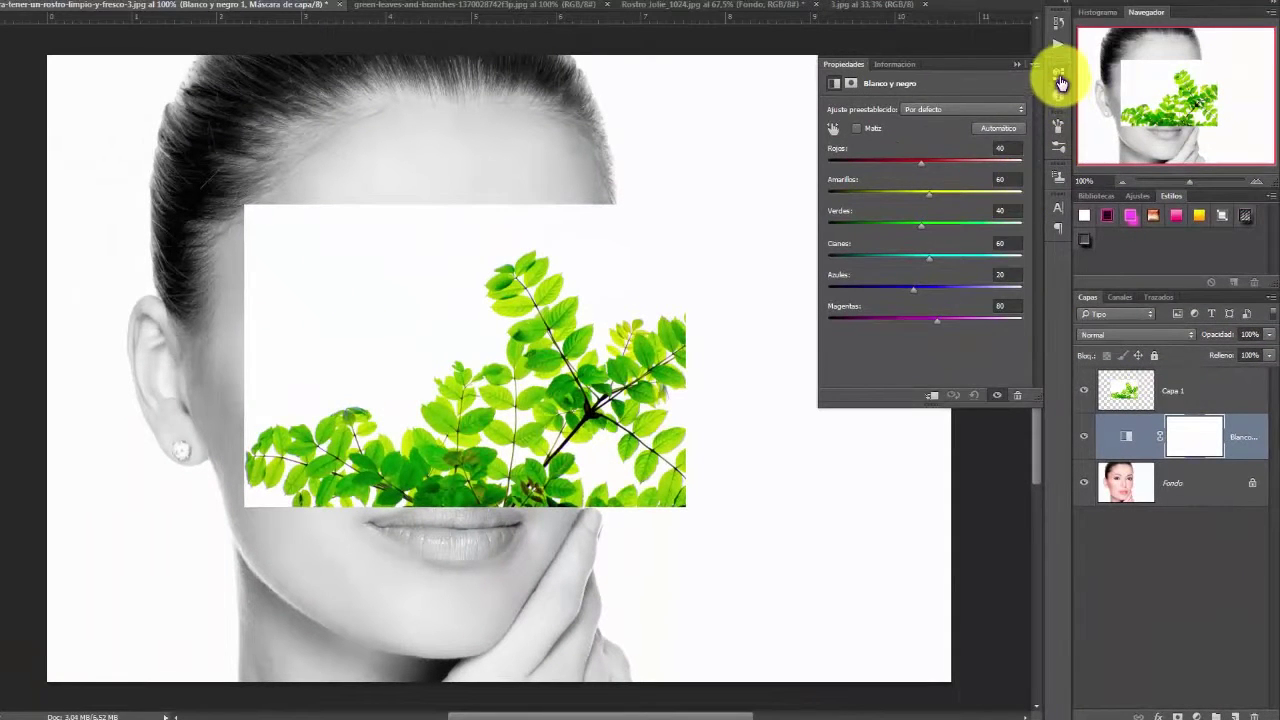
click(1062, 83)
click(1171, 392)
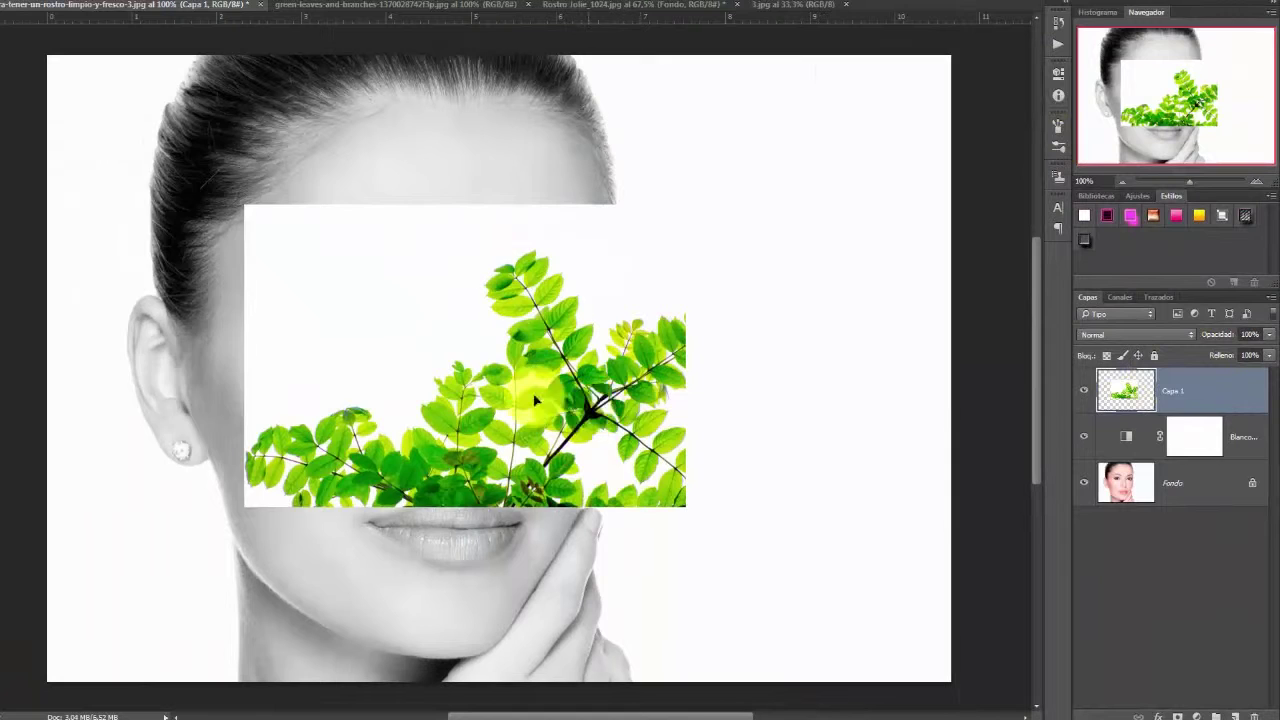
Enlarge the leaves layer and rotate it a quarter turn
drag(535, 400, 465, 440)
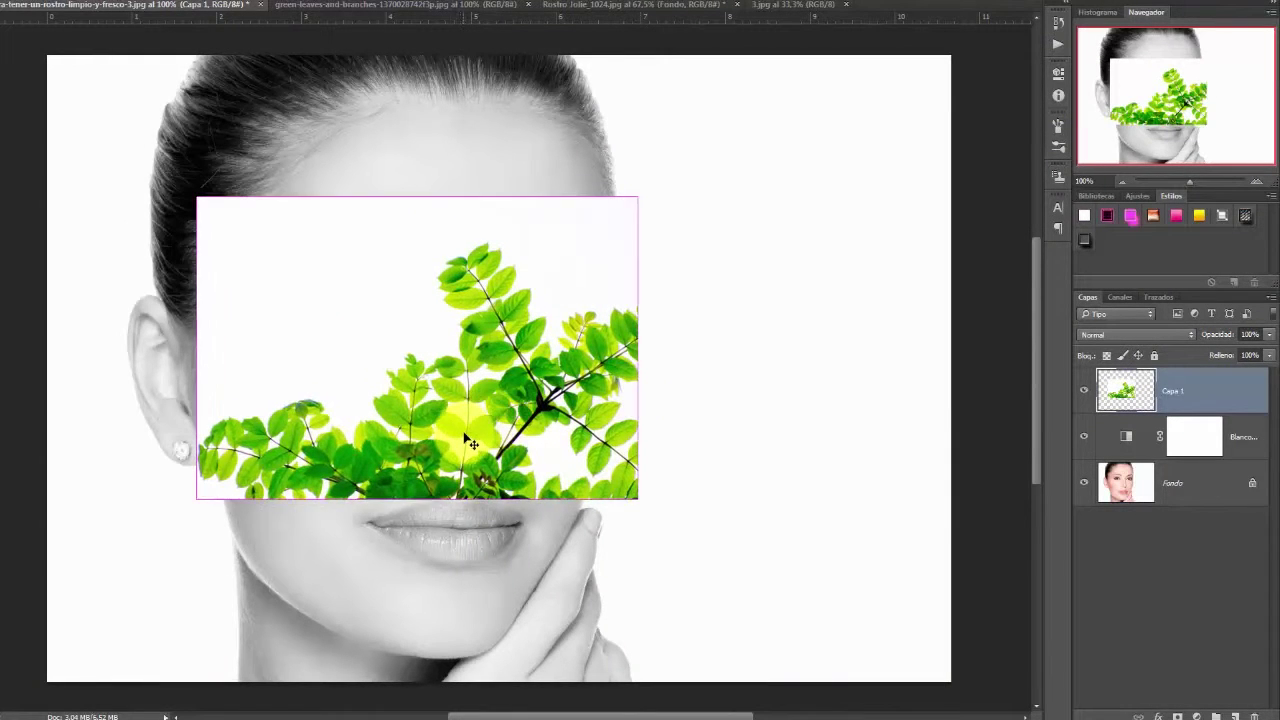
key(ctrl+t)
drag(636, 497, 771, 671)
mouse_move(826, 314)
mouse_down()
mouse_move(656, 147)
mouse_move(579, 133)
mouse_up()
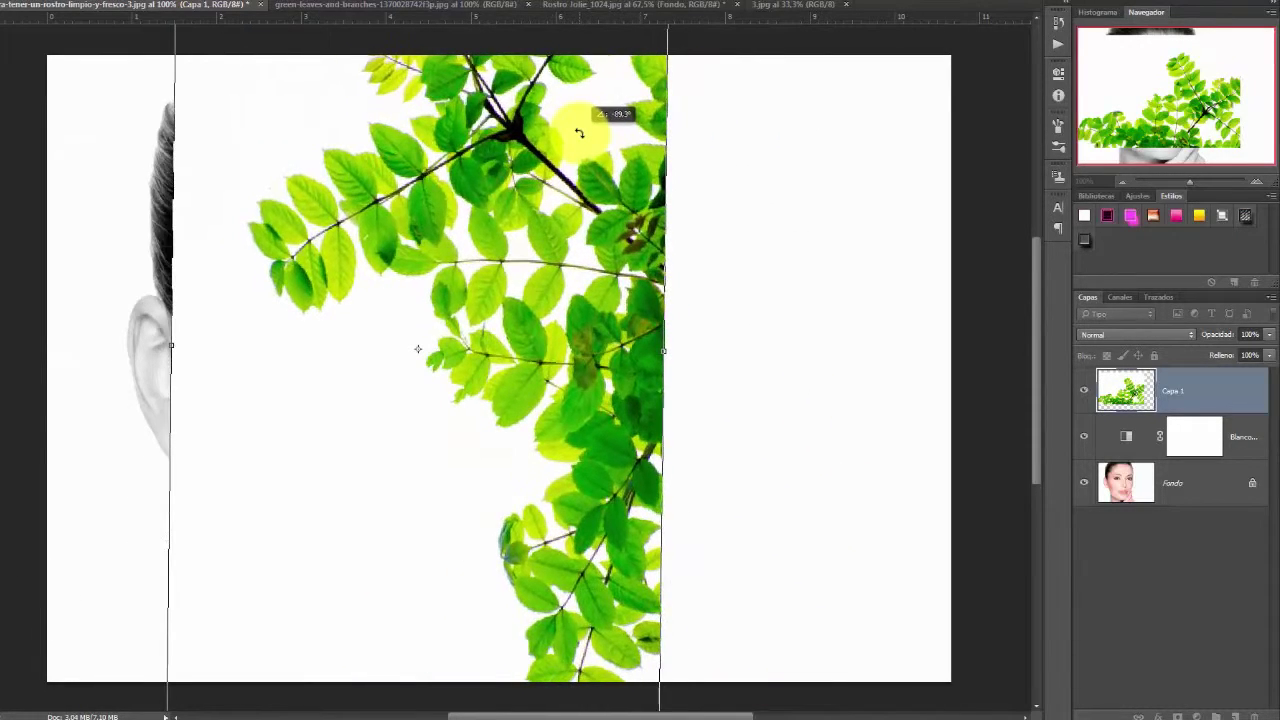
drag(579, 133, 580, 127)
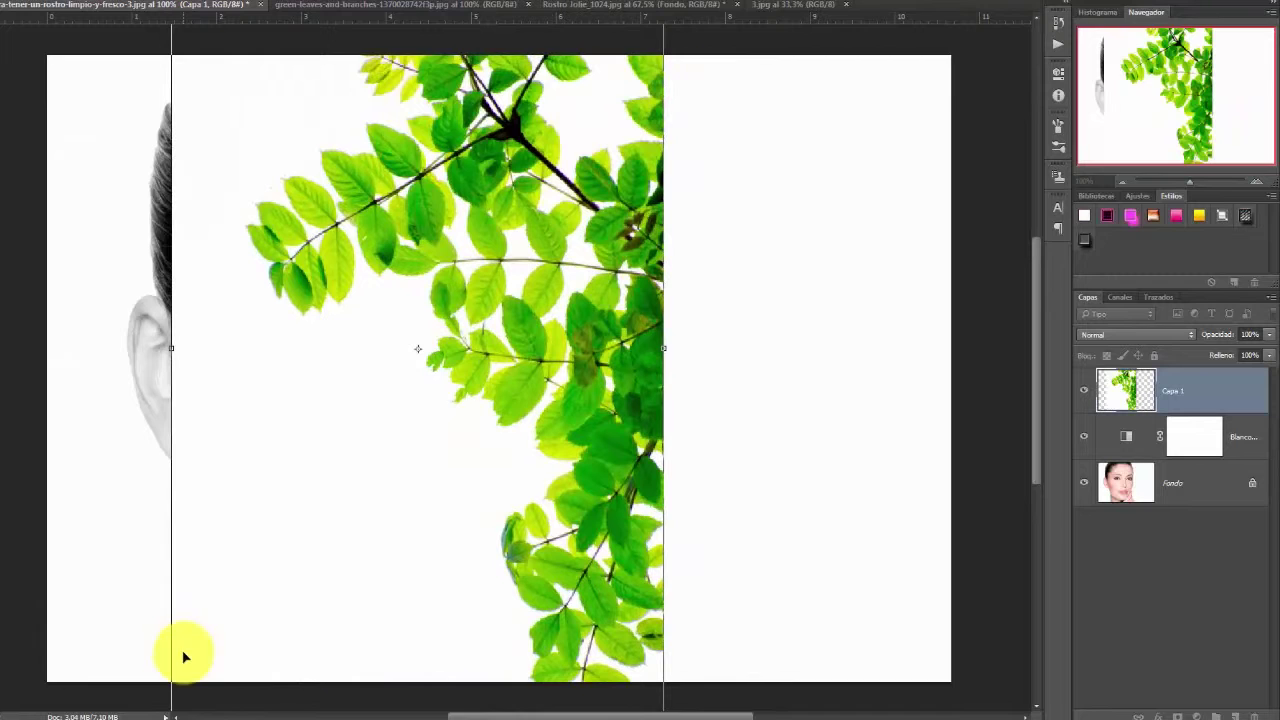
Enlarge the leaves further from the lower-left corner, shift them left and up, and apply
scroll(719, 499, down, 1)
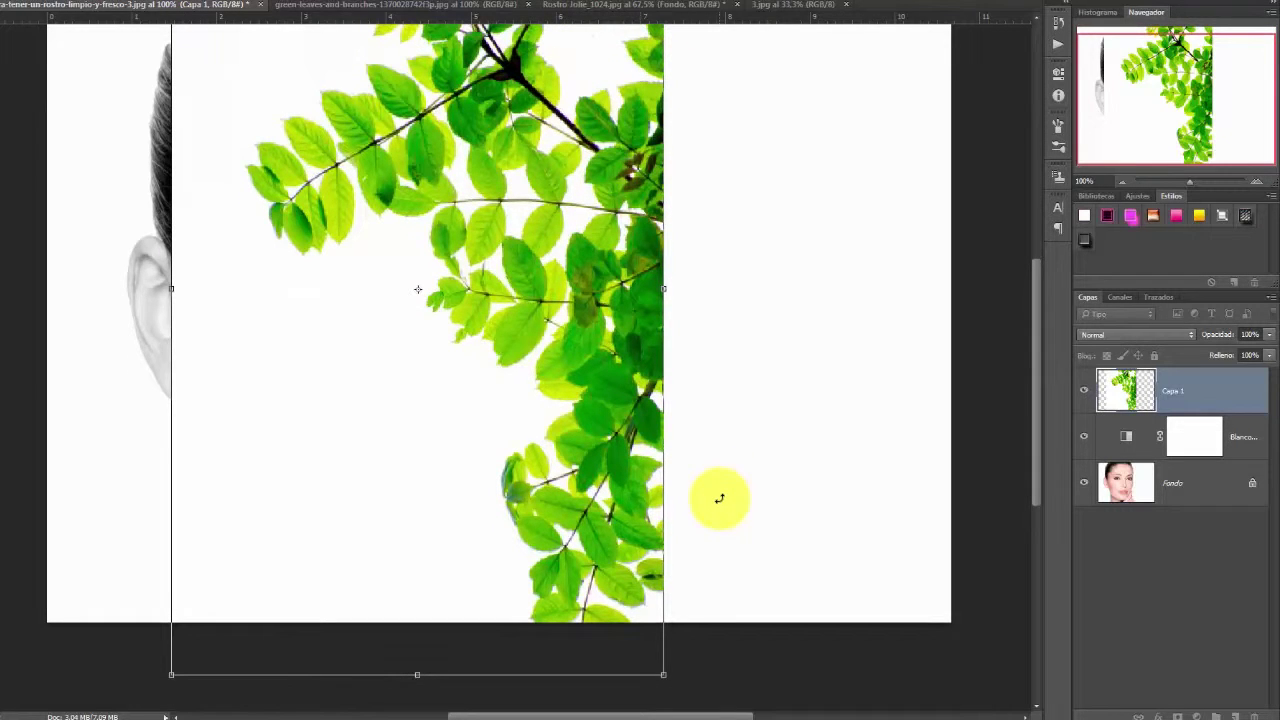
scroll(719, 499, down, 1)
scroll(719, 499, up, 1)
scroll(719, 499, down, 1)
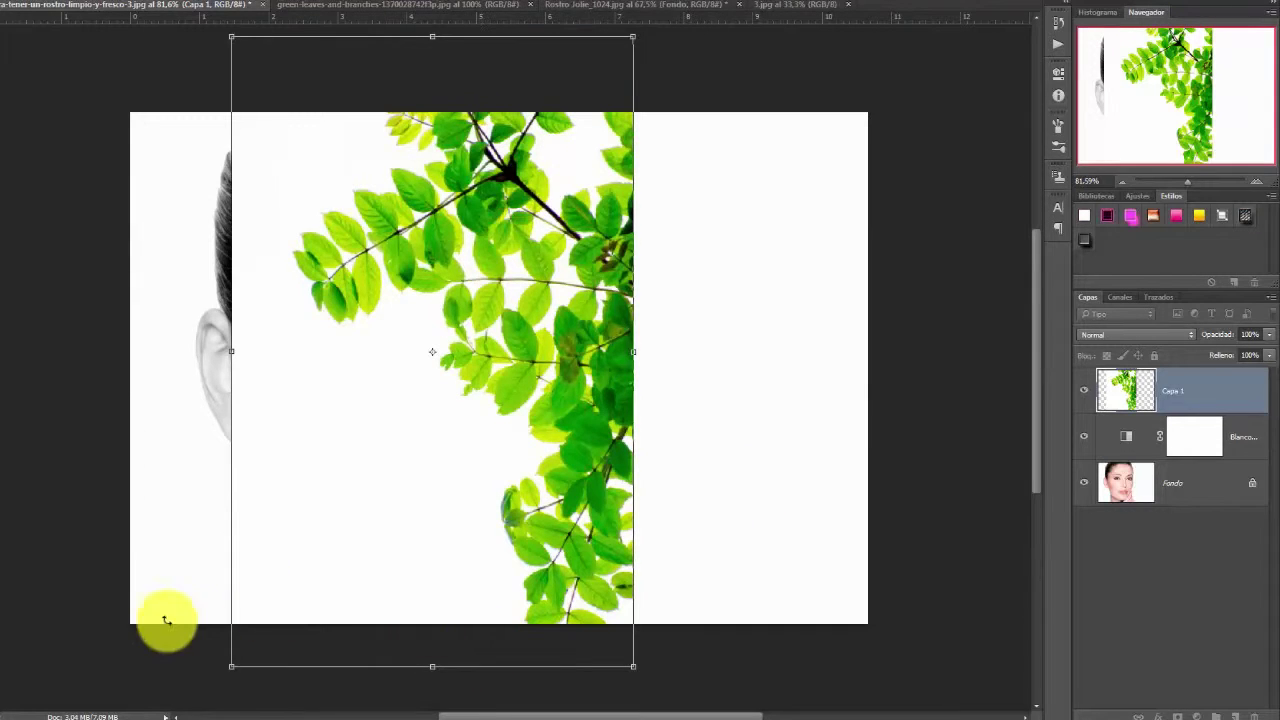
drag(231, 666, 120, 677)
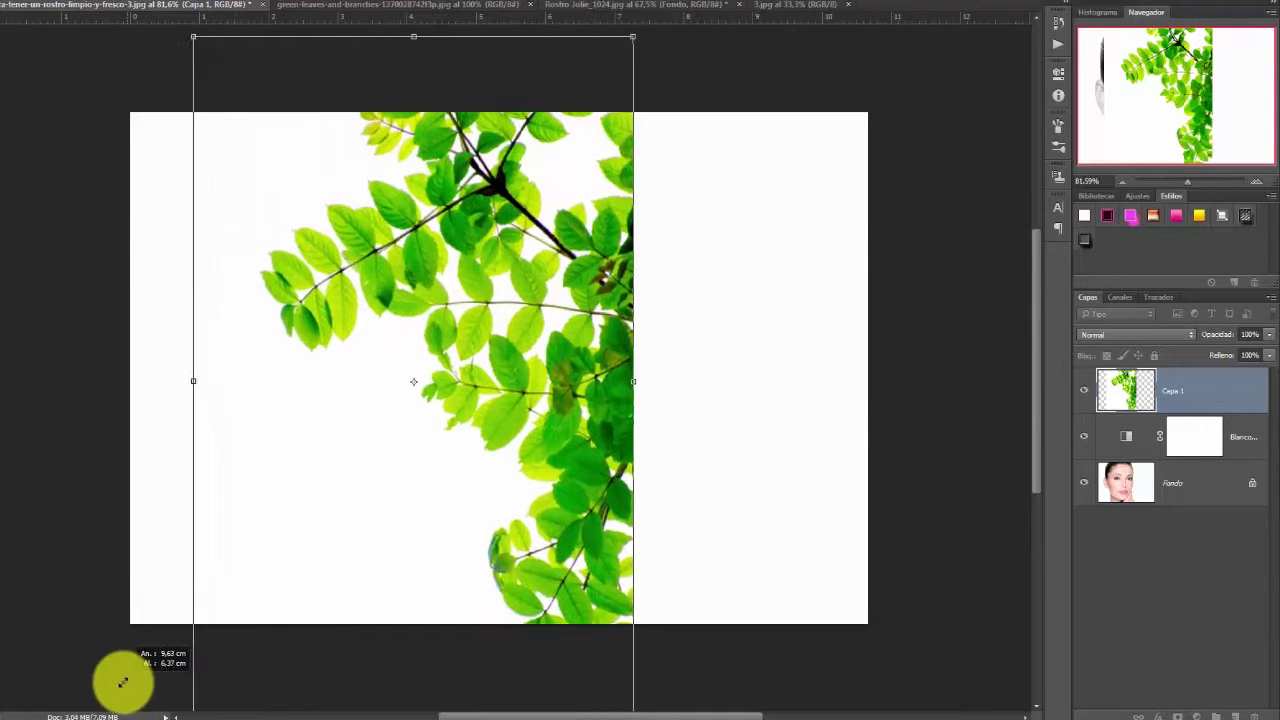
drag(374, 503, 343, 477)
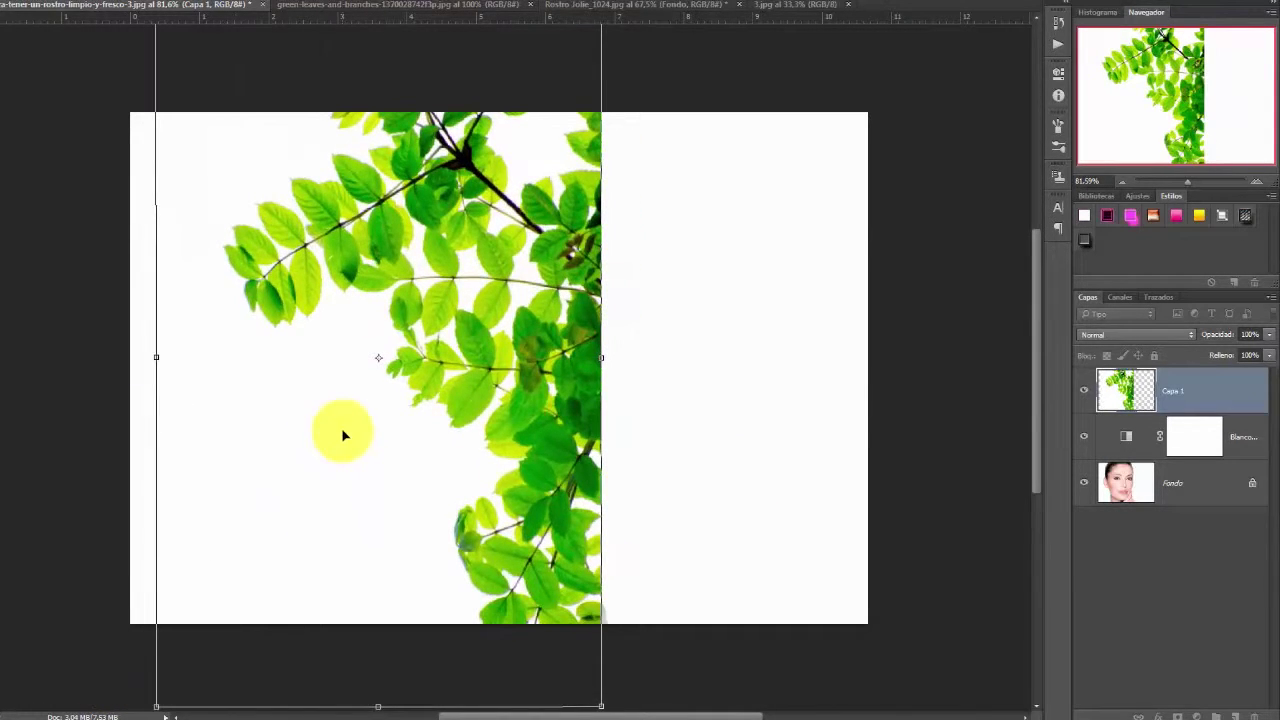
key(Return)
Set the leaves layer to Trama blending and move it down over the face
click(1137, 335)
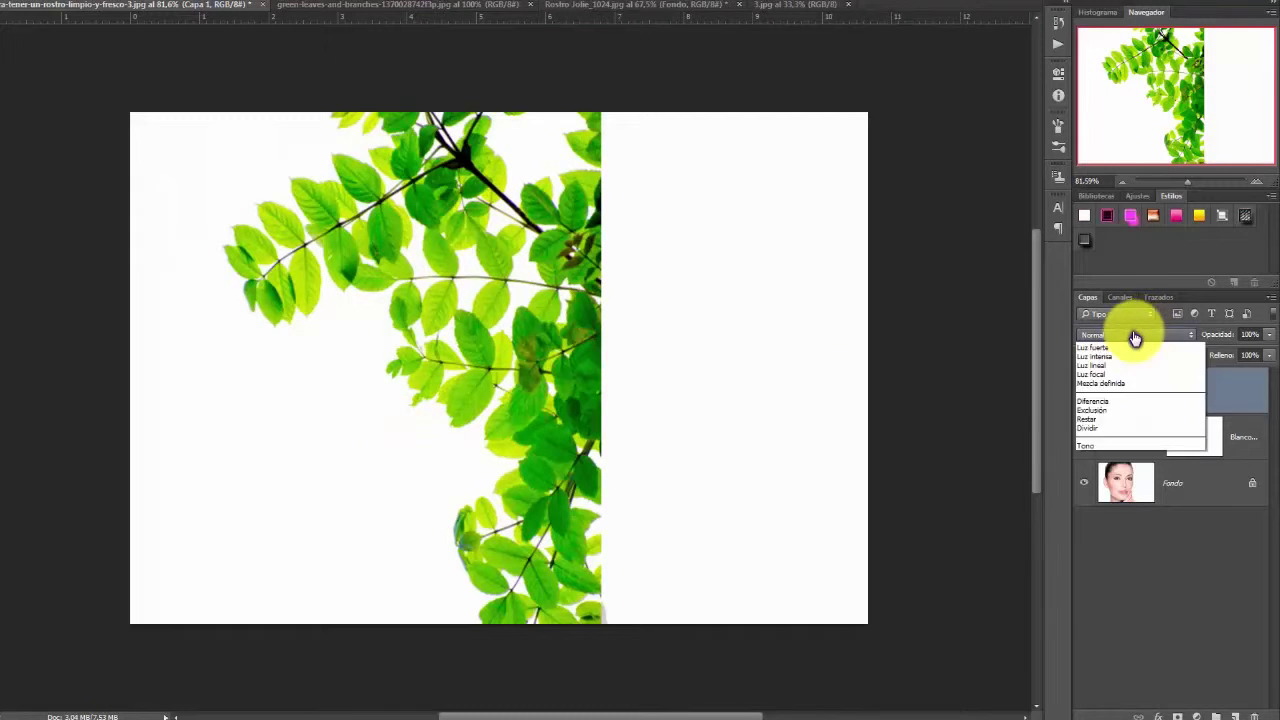
click(1117, 436)
mouse_move(537, 364)
mouse_down()
mouse_move(547, 337)
mouse_move(566, 445)
mouse_up()
mouse_move(523, 363)
mouse_down()
mouse_move(537, 376)
mouse_move(514, 386)
mouse_up()
Briefly try Aclarar, return the leaves to Trama, and readjust their position over the face
click(1137, 335)
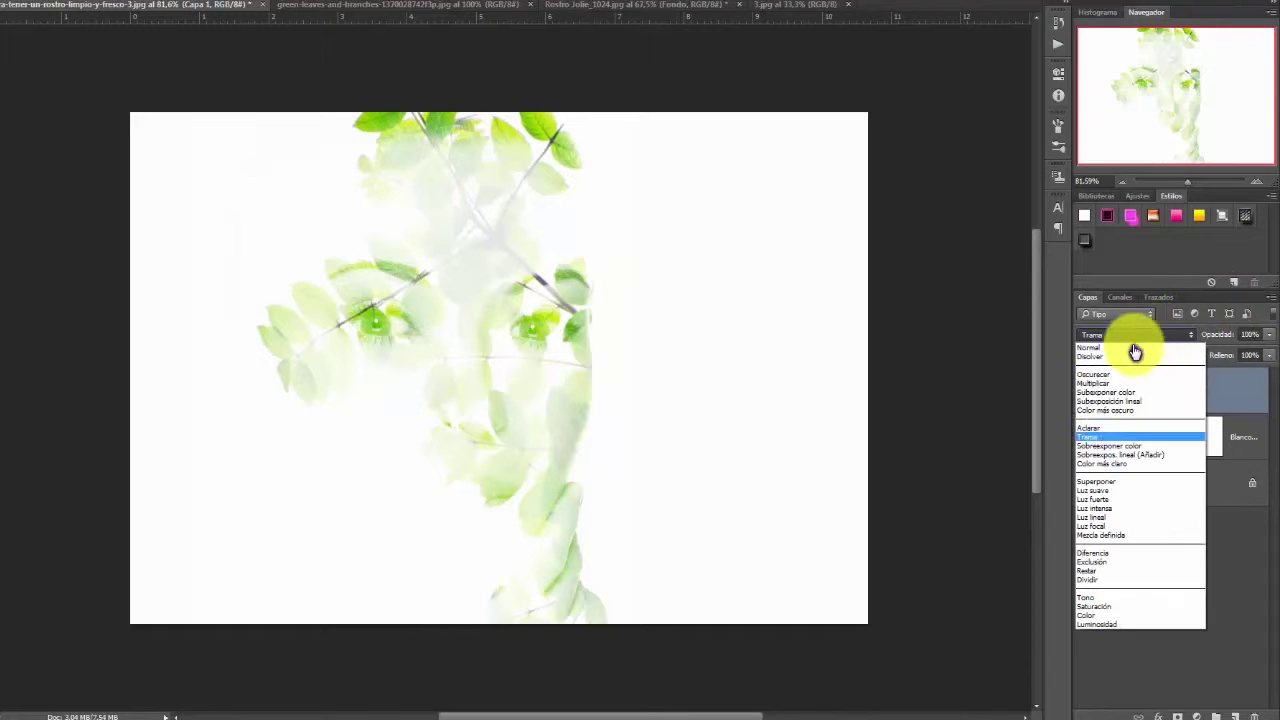
click(1104, 434)
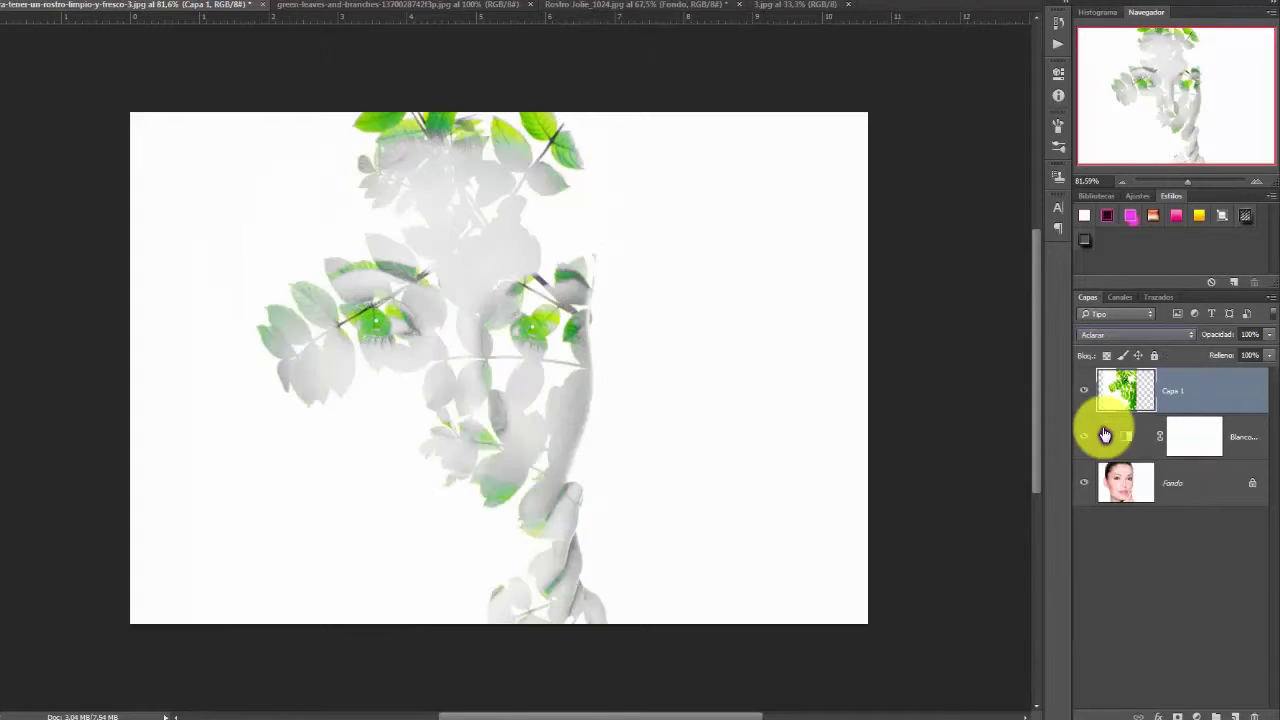
click(1118, 338)
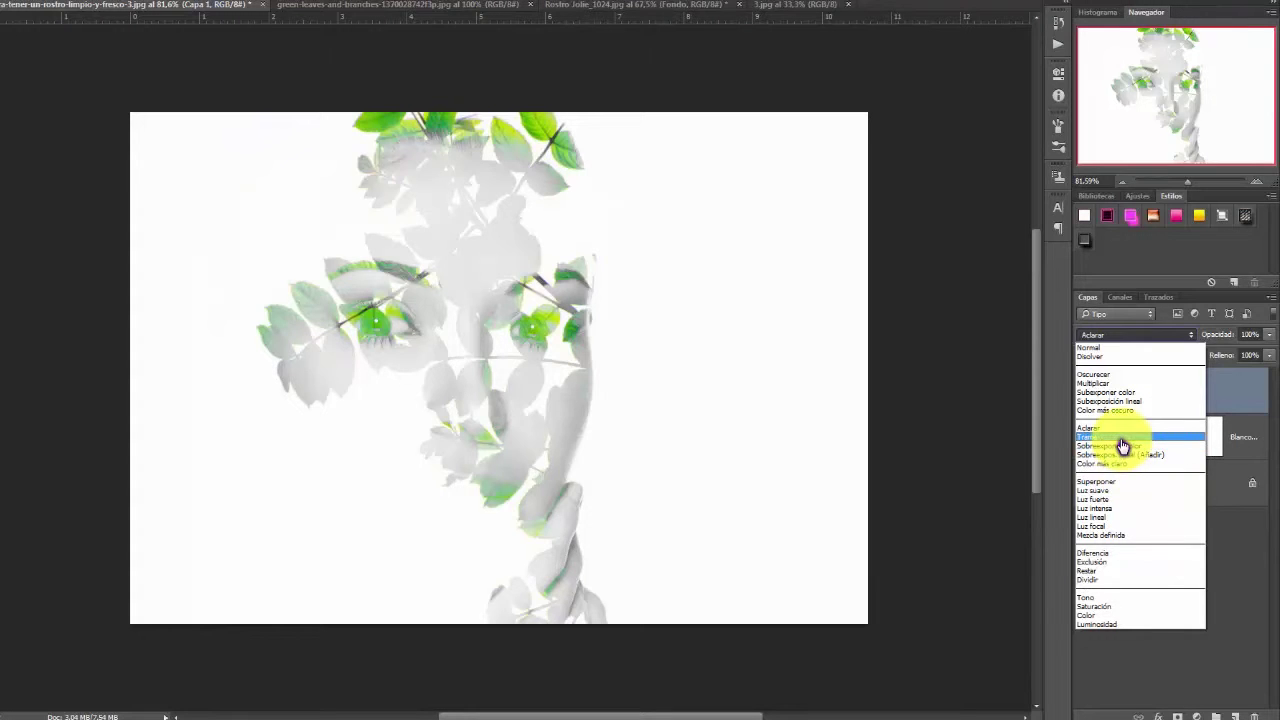
click(1120, 437)
drag(491, 343, 578, 413)
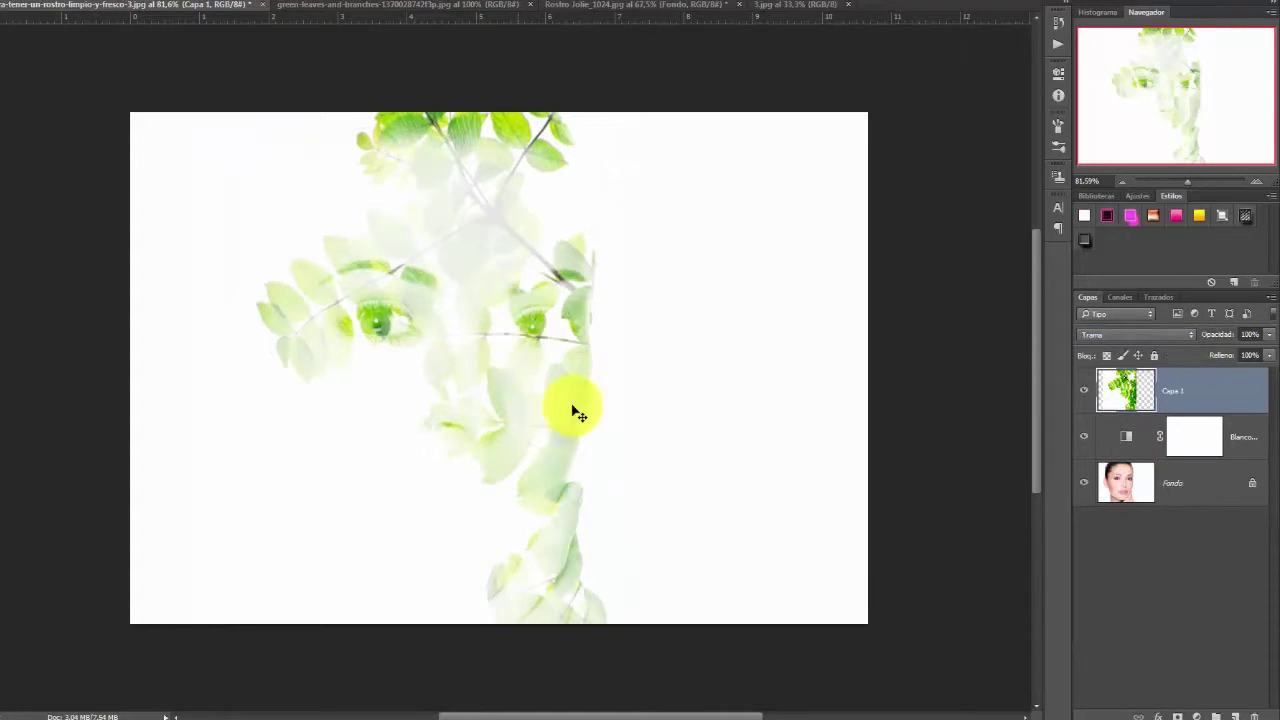
click(1198, 714)
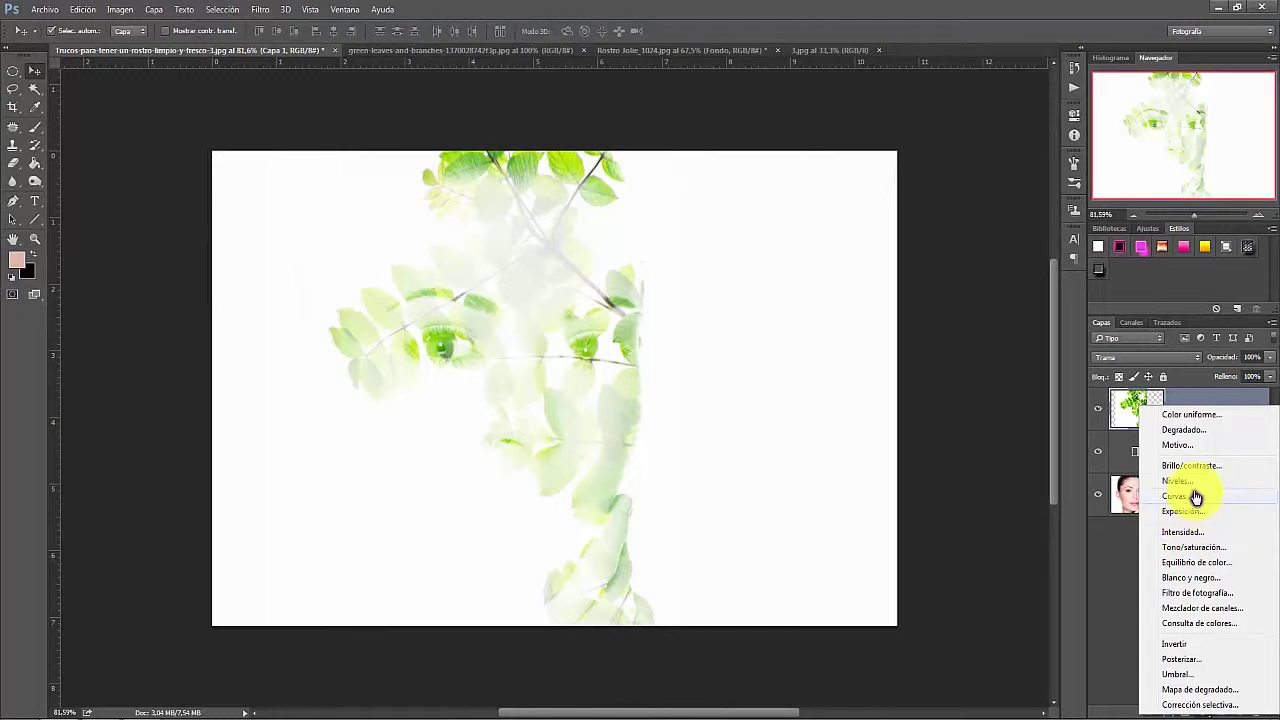
Add a Niveles adjustment on top with the black input raised to 148
click(1180, 481)
drag(884, 254, 998, 249)
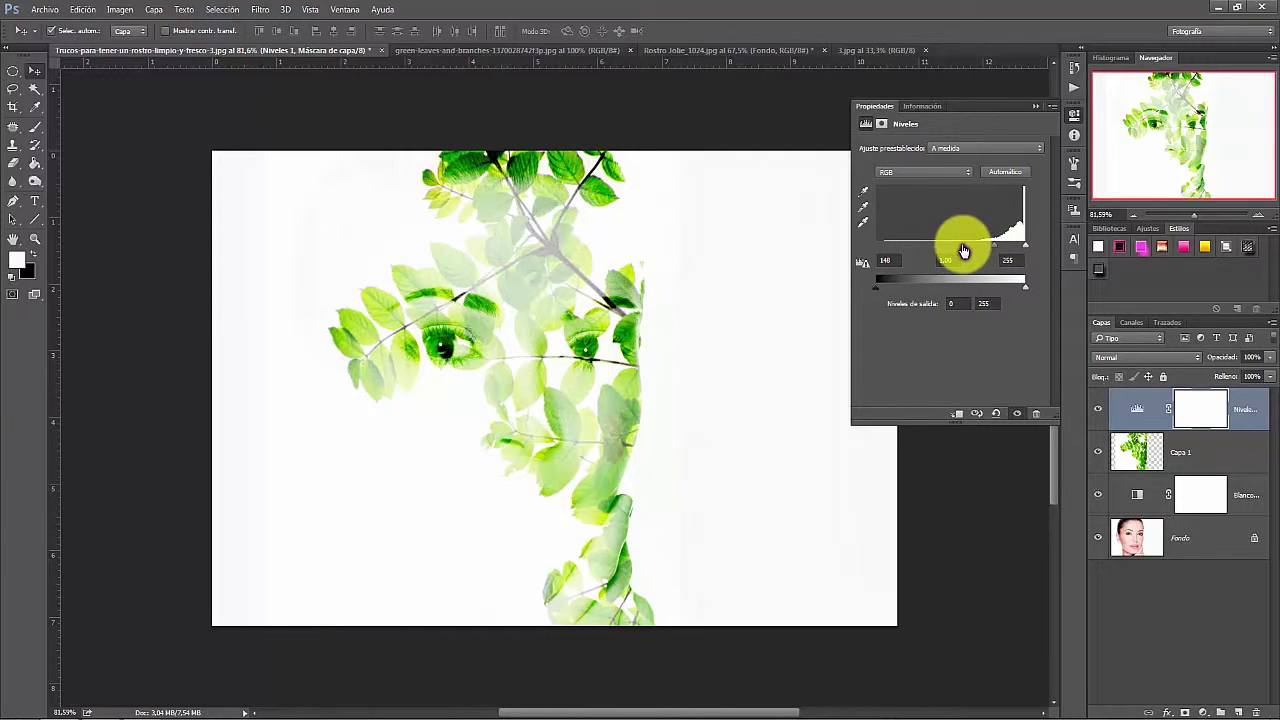
click(1075, 114)
Select Capa 1 and drag the leaves upward over the greyscale face to reposition the foliage
click(611, 462)
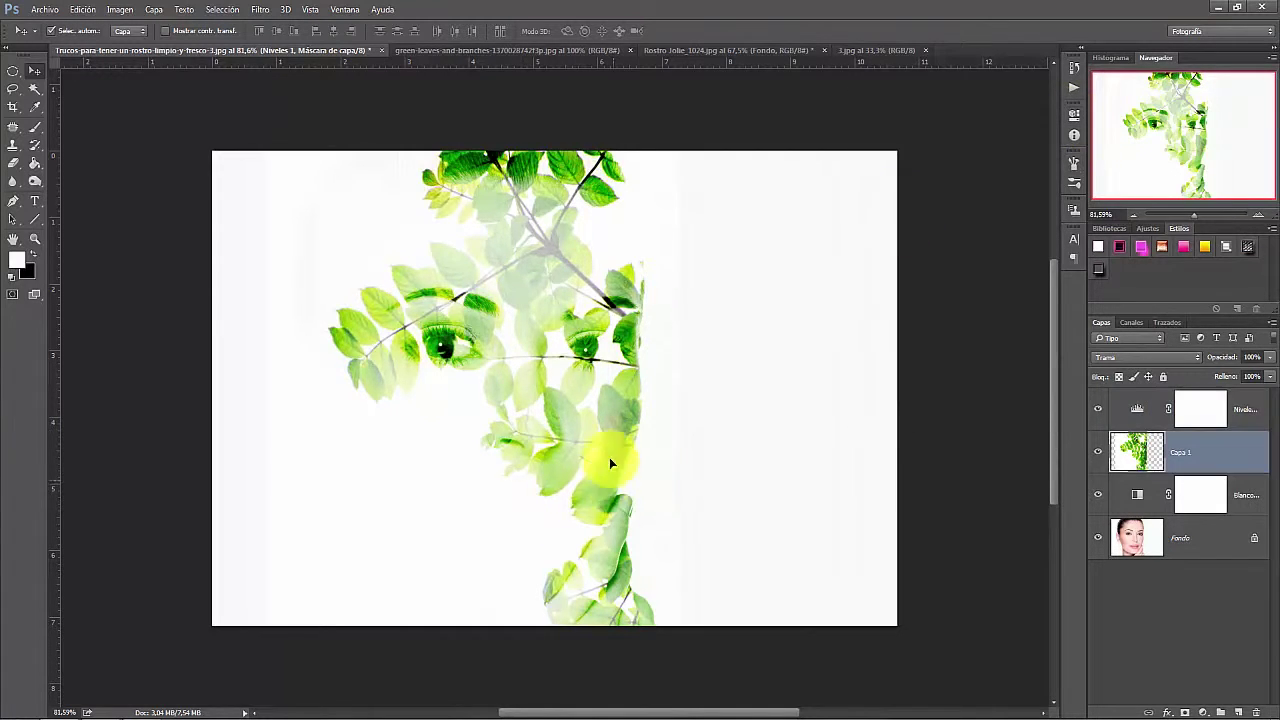
drag(611, 461, 609, 426)
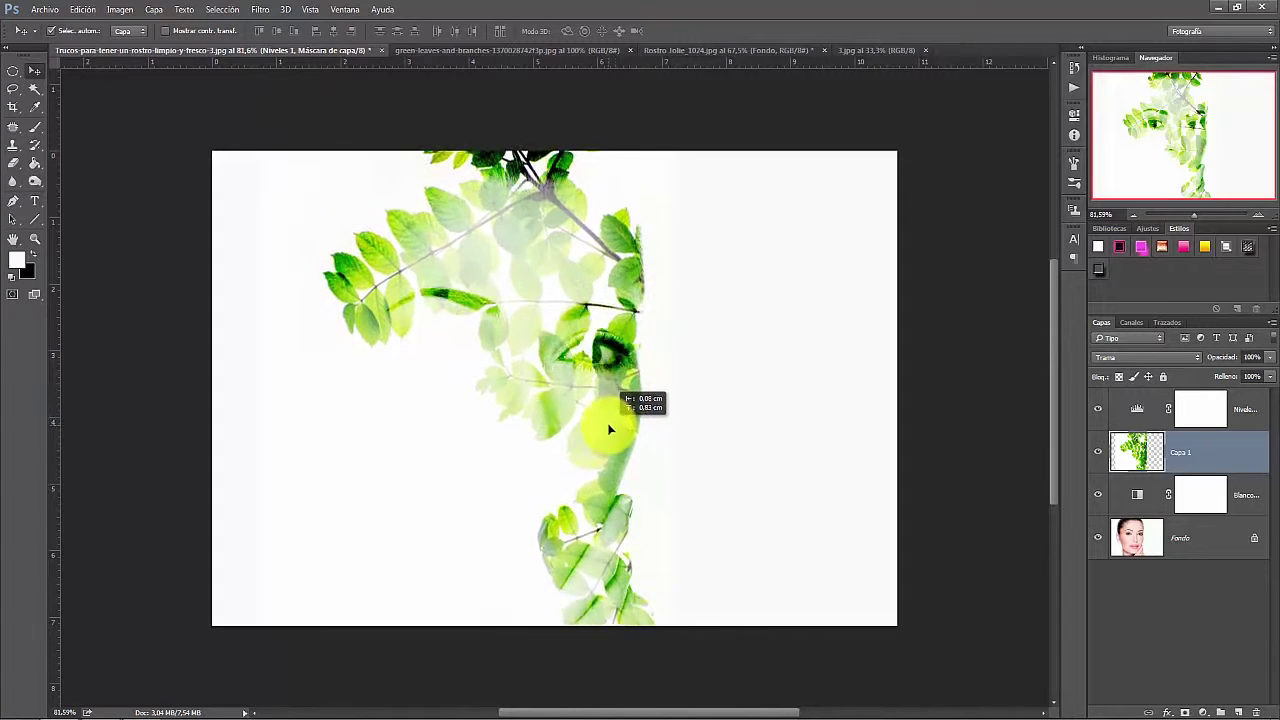
drag(609, 428, 603, 378)
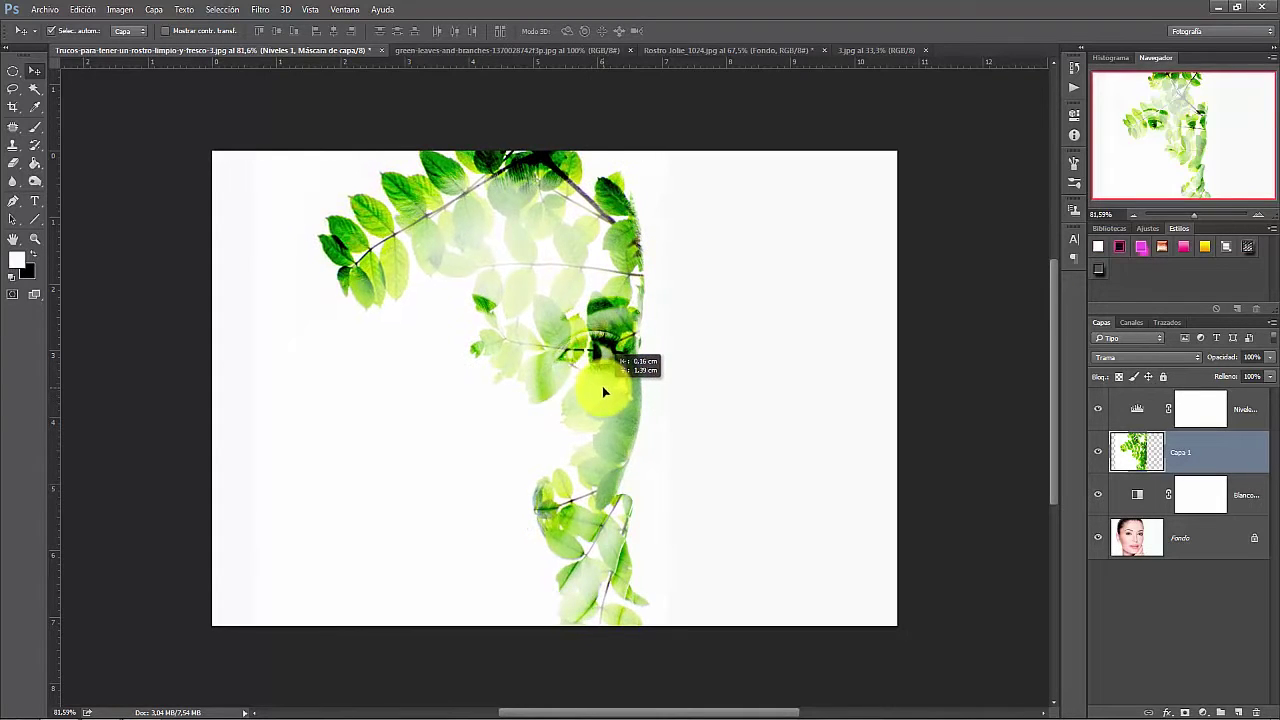